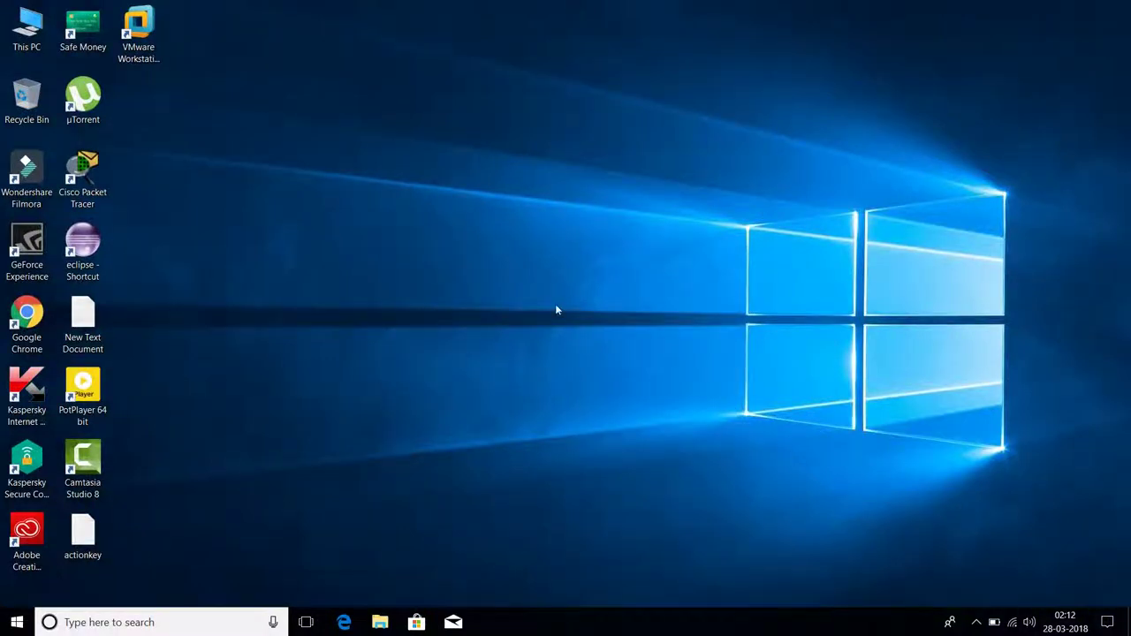
# - Refresh the desktop and raise the speaker volume to 99
pyautogui.rightClick(556, 309)
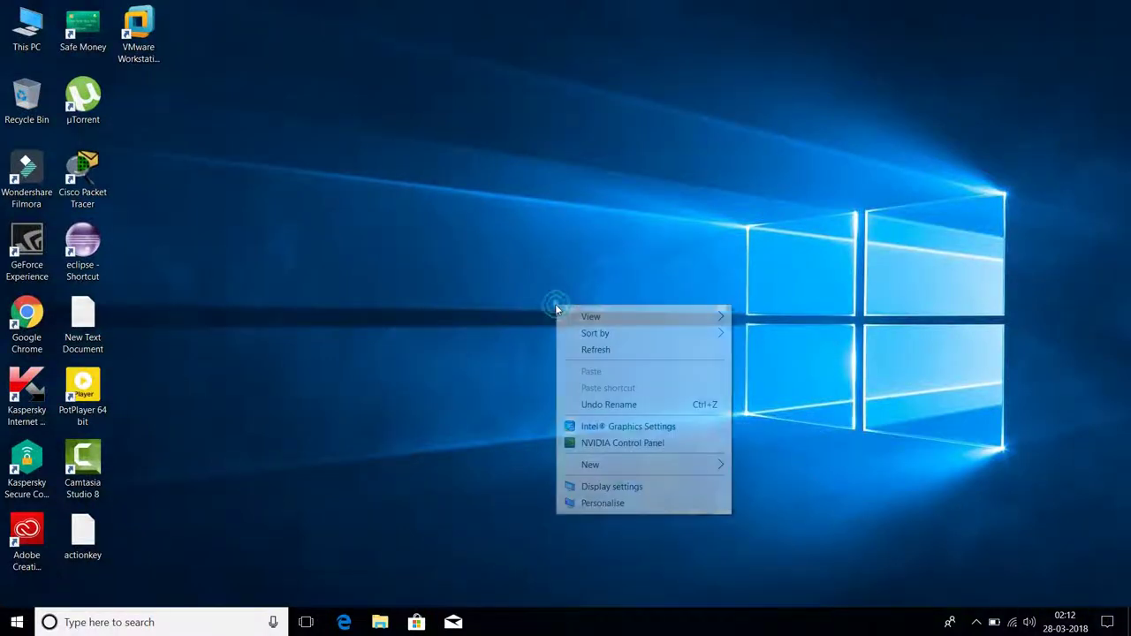
pyautogui.click(583, 350)
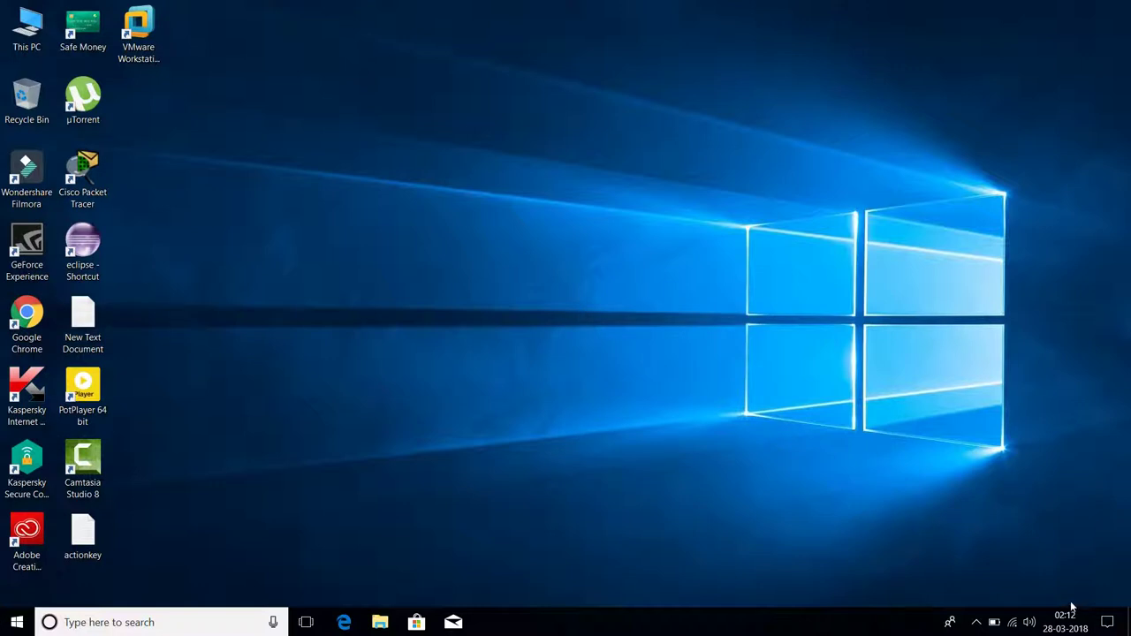
pyautogui.click(1030, 622)
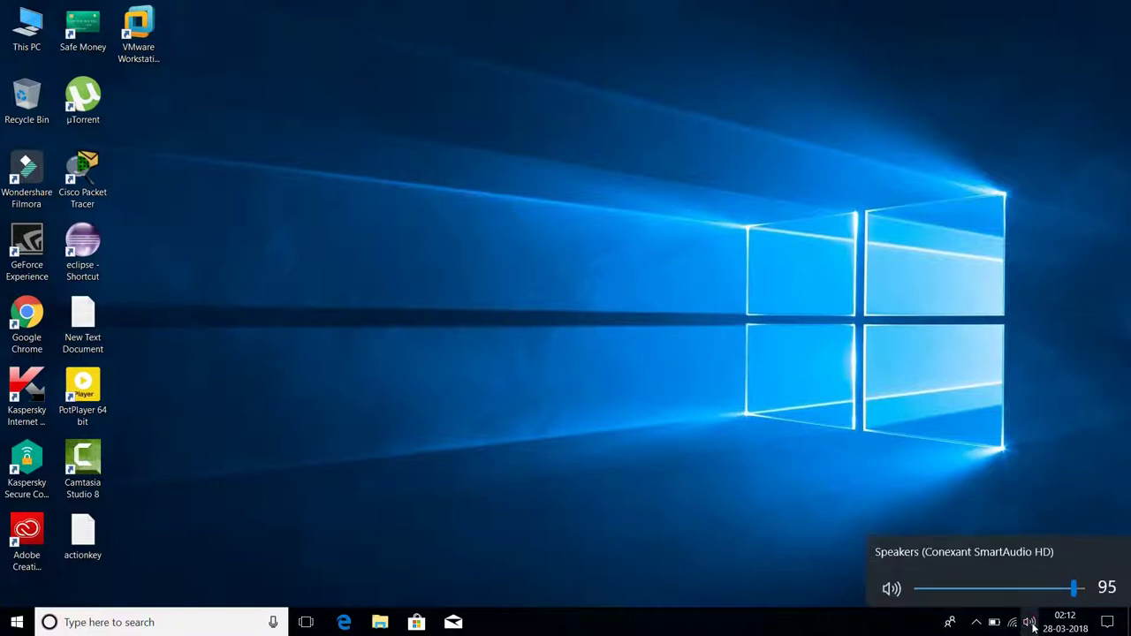
pyautogui.moveTo(1076, 588); pyautogui.dragTo(1081, 588)
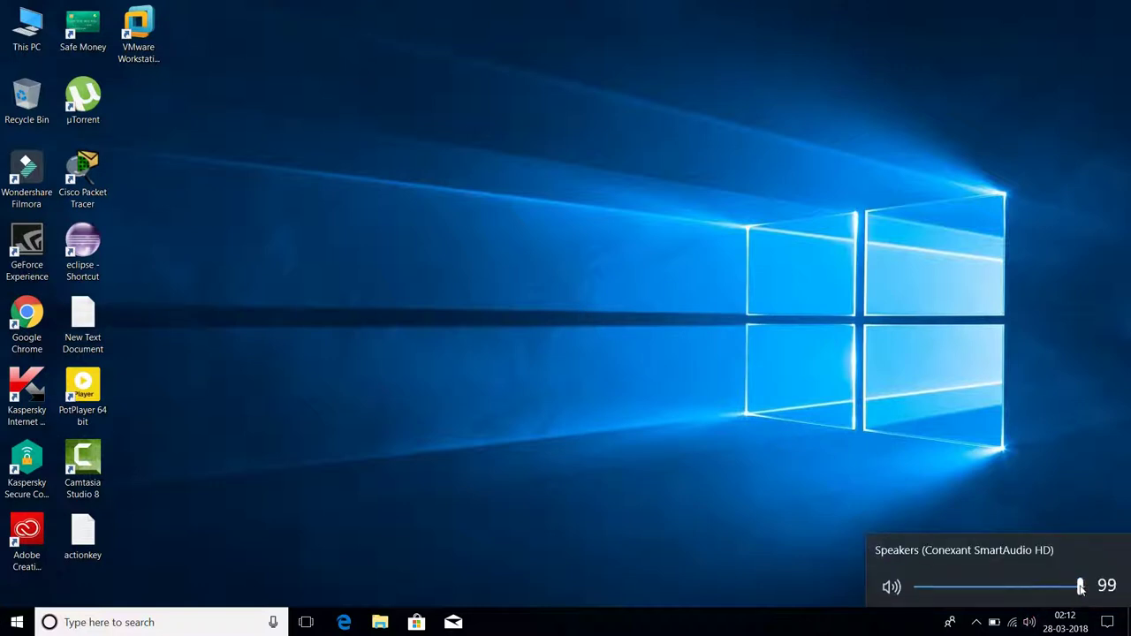
pyautogui.click(853, 481)
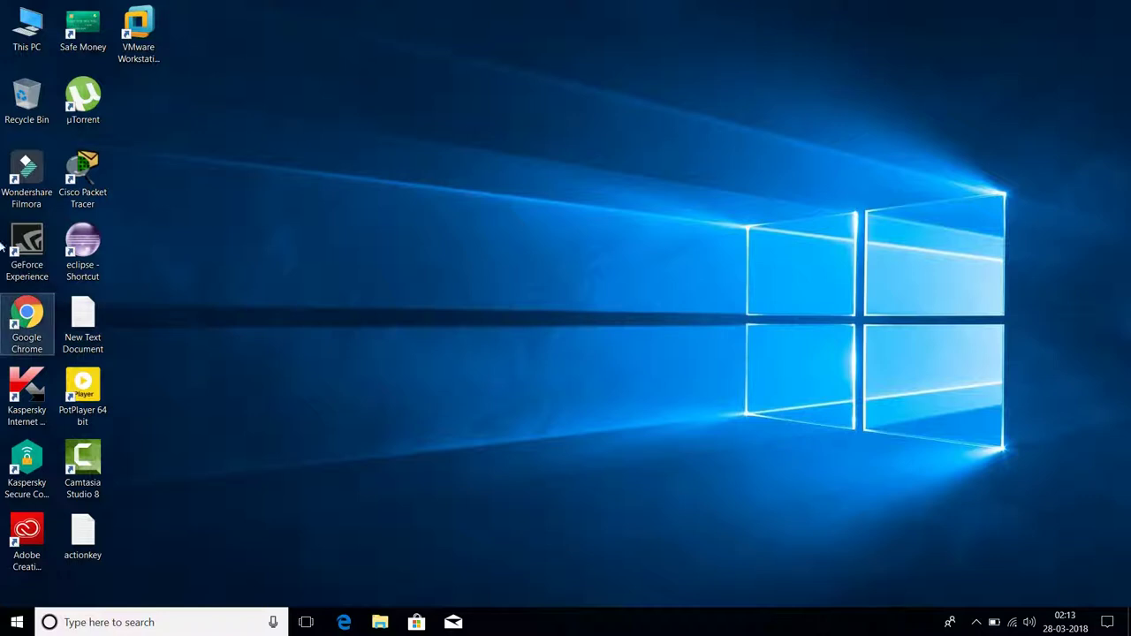
# - Open the Windows 7 Ultimate SP1 (32 Bit) folder inside the os folder on New Volume (E:)
pyautogui.doubleClick(19, 34)
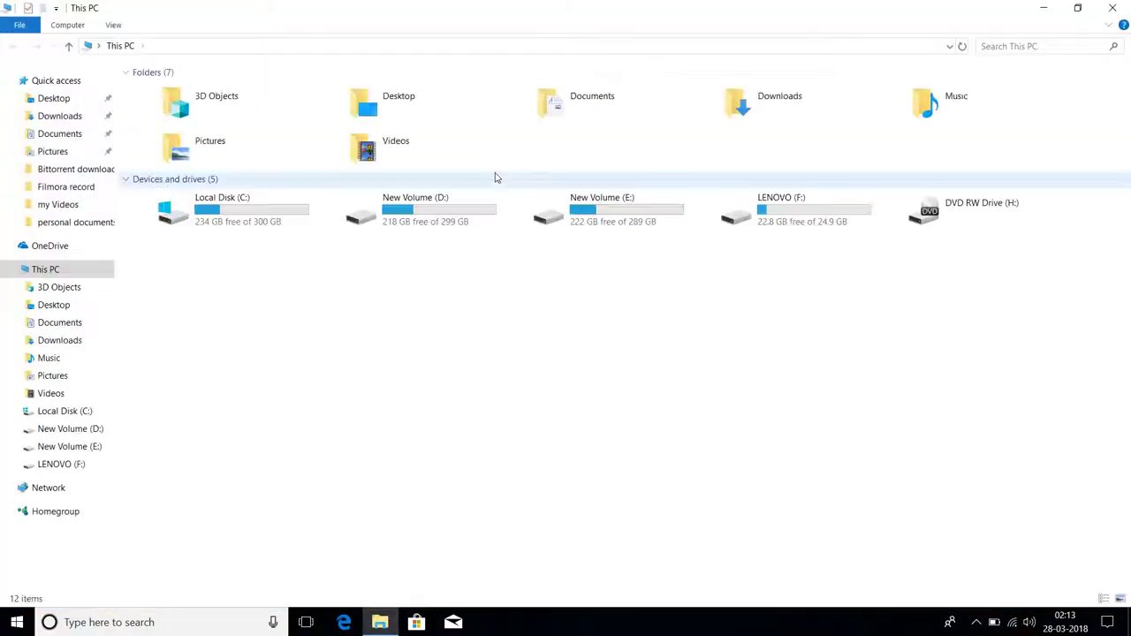
pyautogui.doubleClick(572, 204)
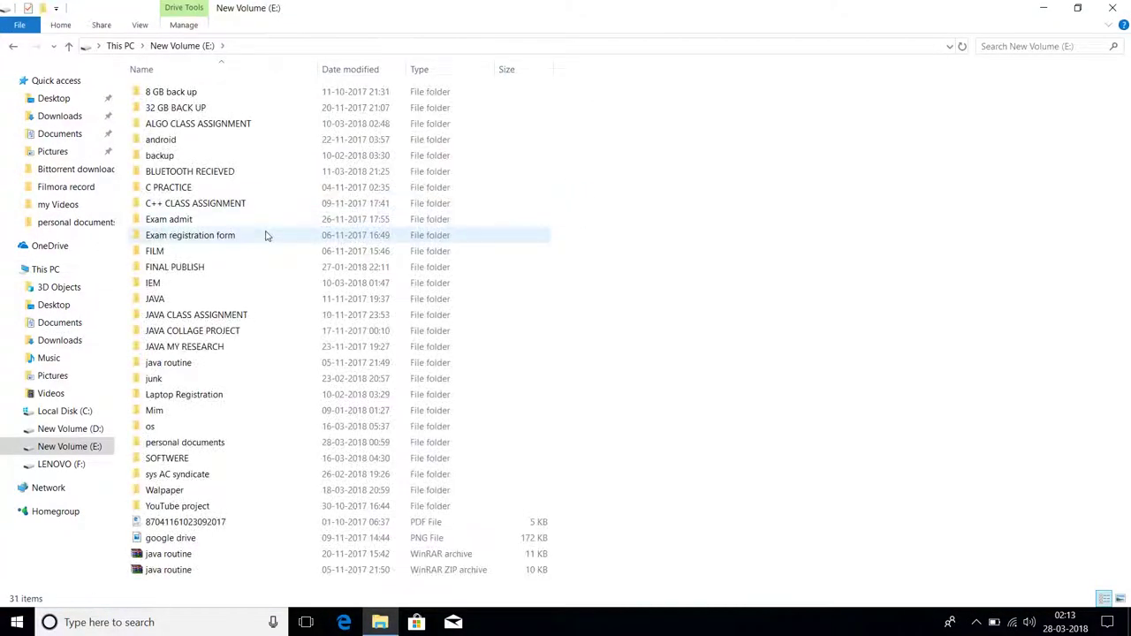
pyautogui.doubleClick(150, 428)
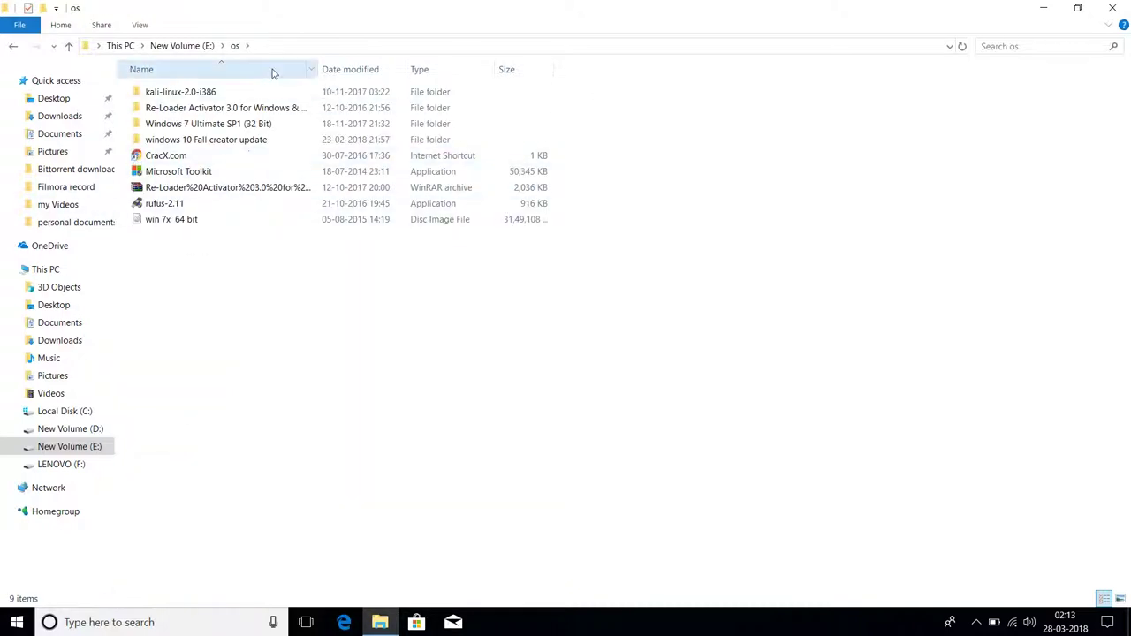
pyautogui.click(236, 126)
pyautogui.doubleClick(236, 125)
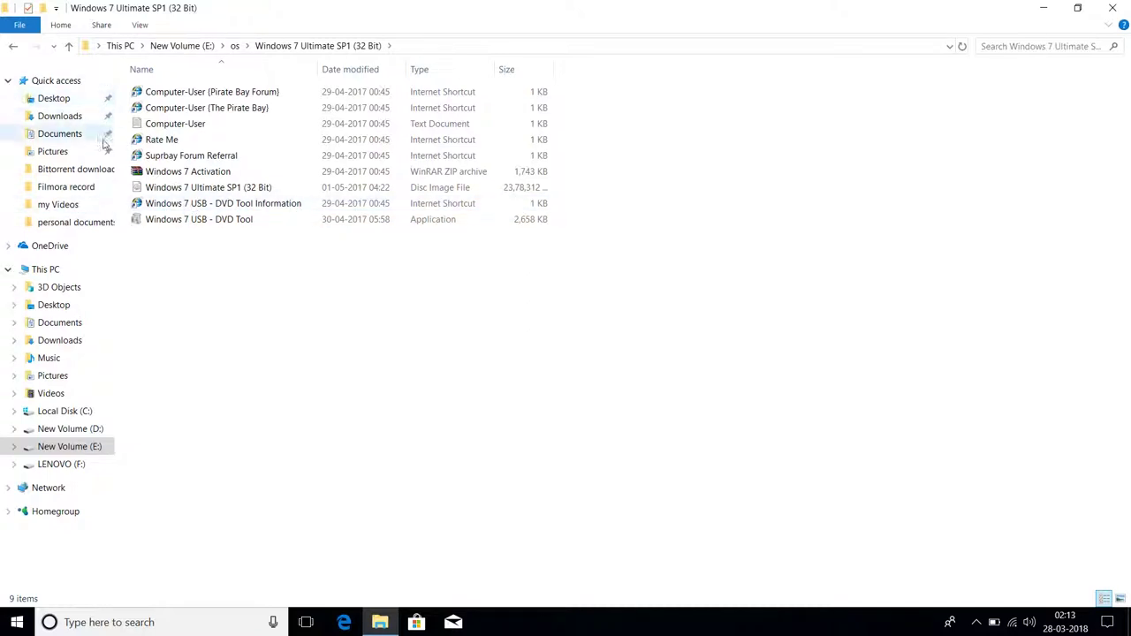
# - Check the Windows 7 Ultimate SP1 (32 Bit) disc image file and close the folder window
pyautogui.click(201, 187)
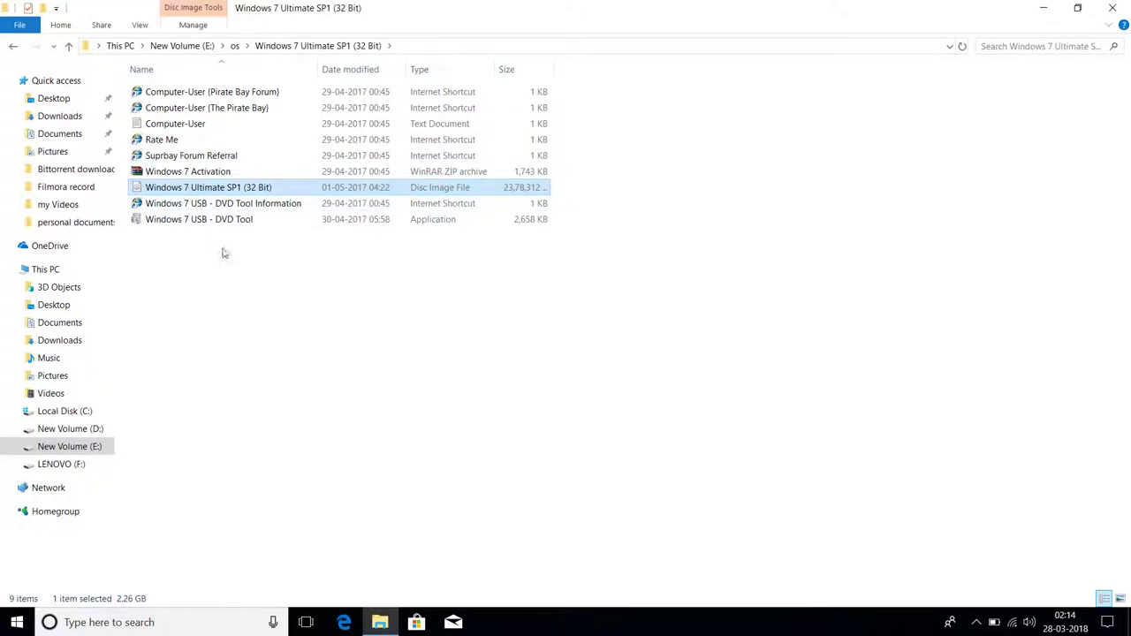
pyautogui.click(224, 296)
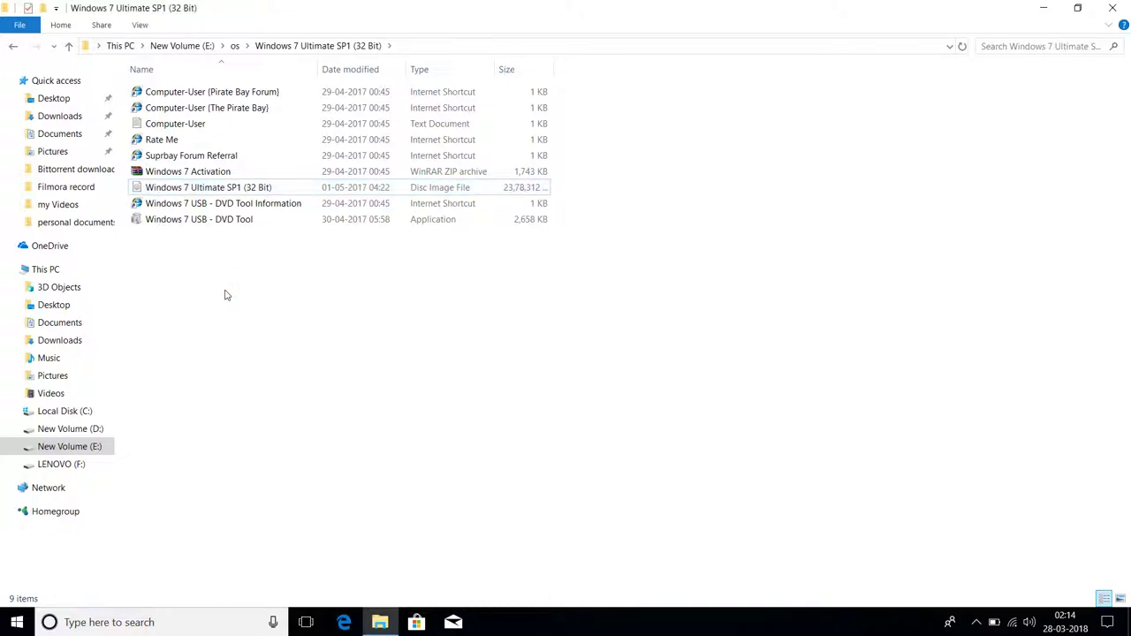
pyautogui.click(215, 188)
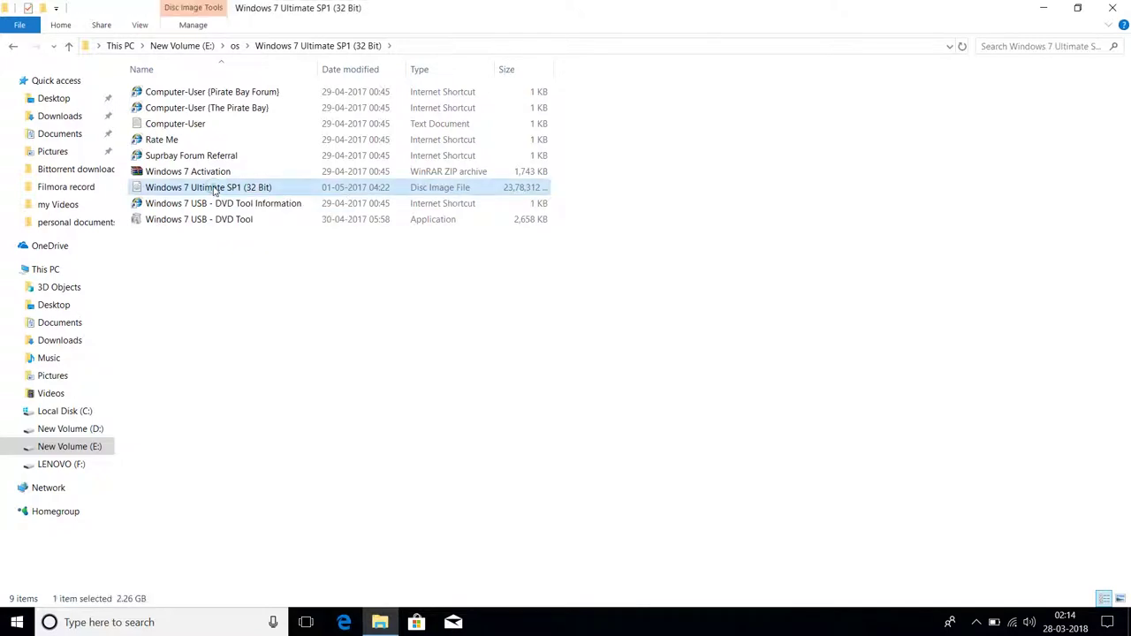
pyautogui.click(333, 362)
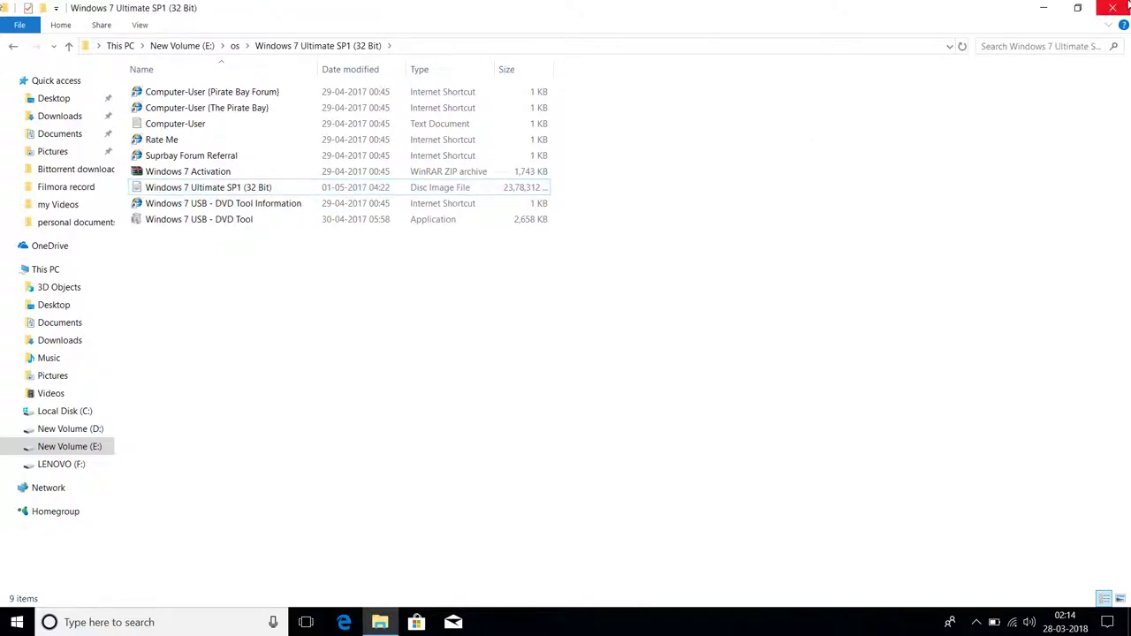
pyautogui.click(1112, 8)
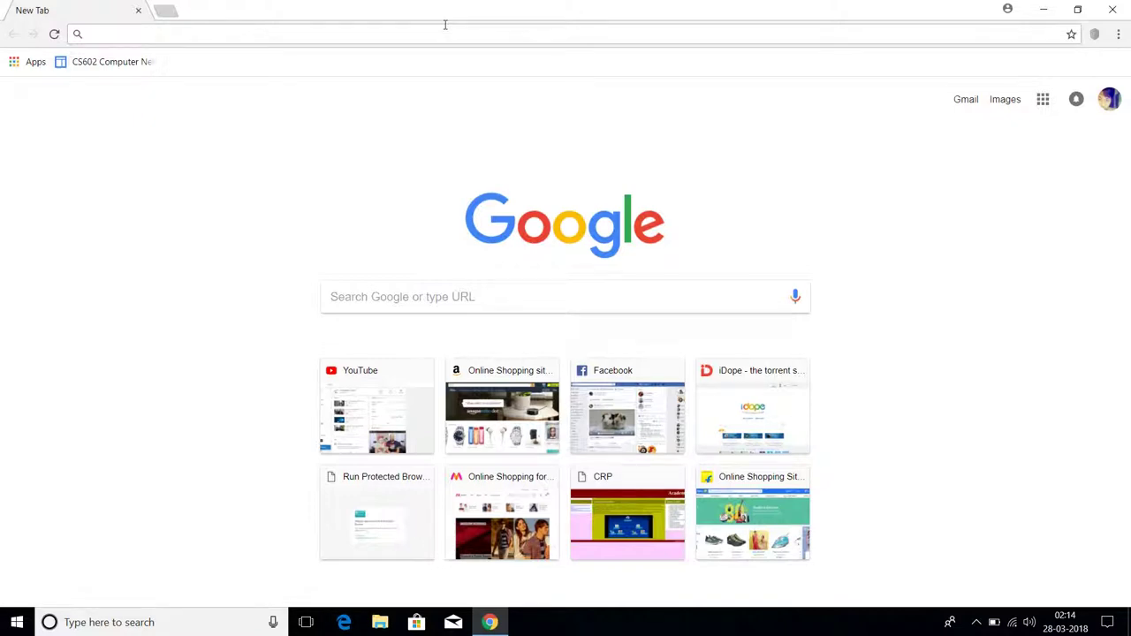
# - Search Google for rufus in Chrome and open the official rufus.akeo.ie site
pyautogui.write('ruf')
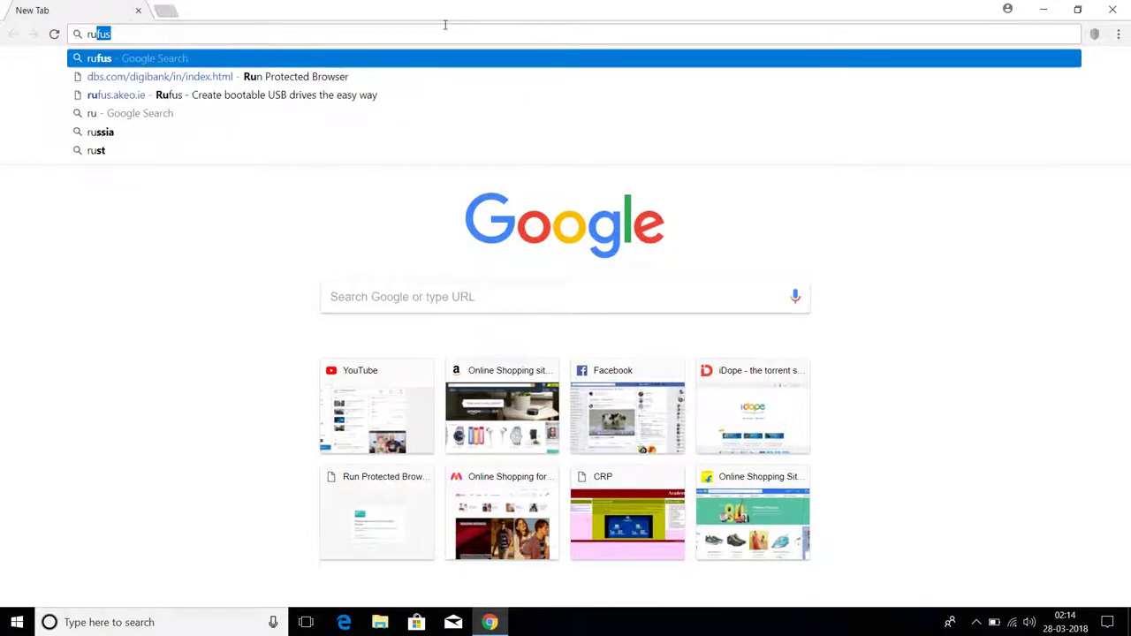
pyautogui.write('us')
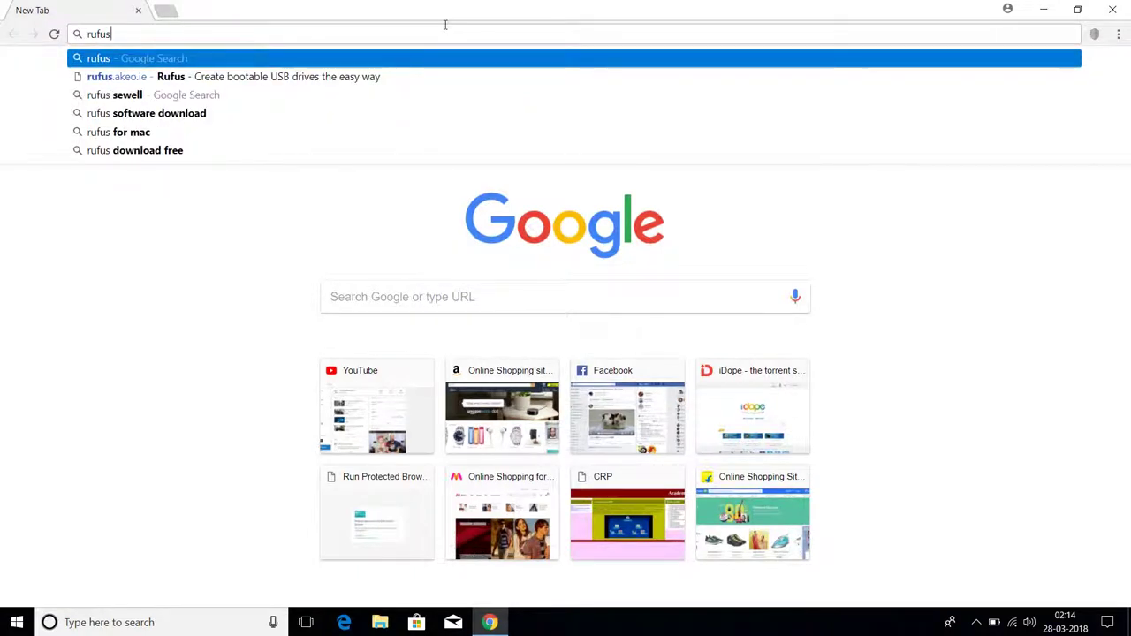
pyautogui.moveTo(121, 34); pyautogui.dragTo(84, 34)
pyautogui.click(127, 34)
pyautogui.press('Return')
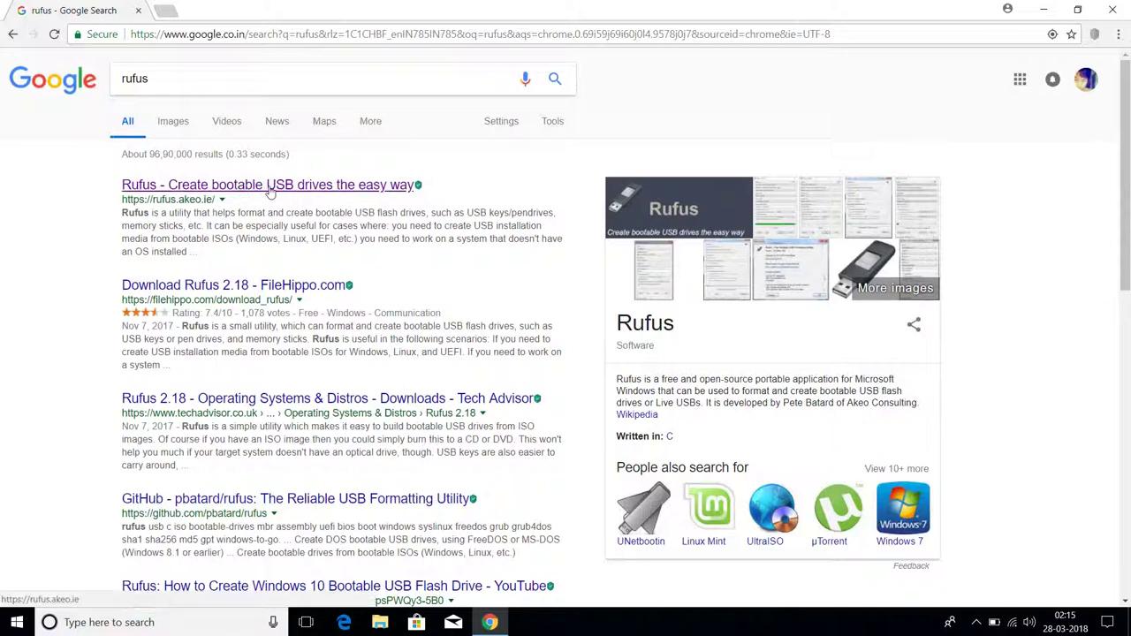
pyautogui.click(271, 190)
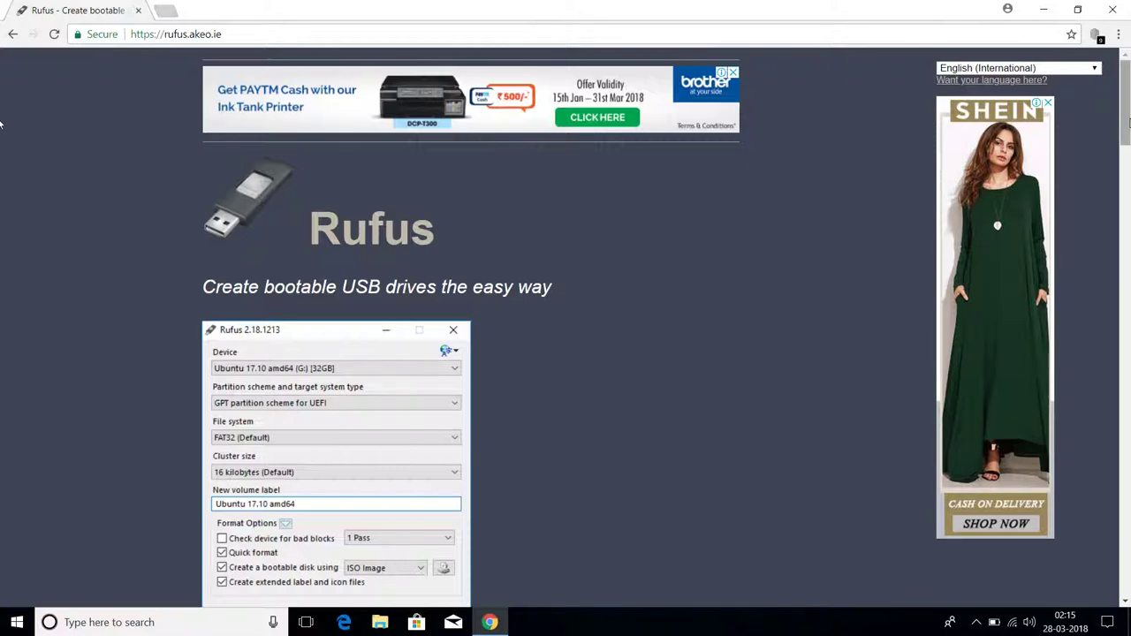
# - Download Rufus 2.18 from the site, show it in the Downloads folder and select the rufus-2.18 application
pyautogui.moveTo(1128, 120); pyautogui.dragTo(1127, 227)
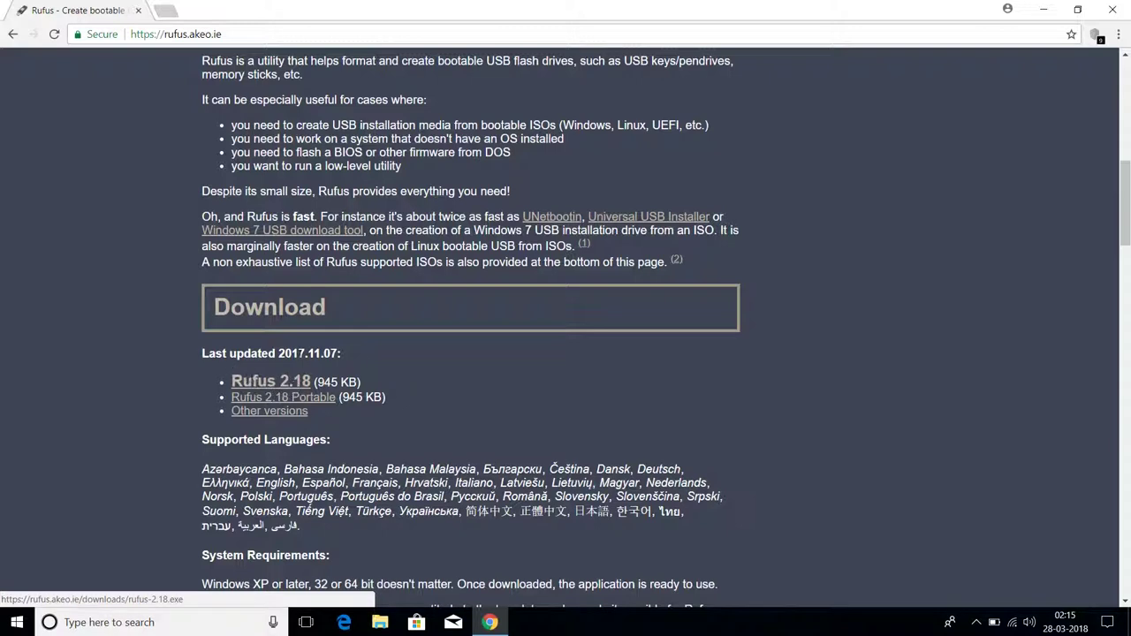
pyautogui.click(287, 387)
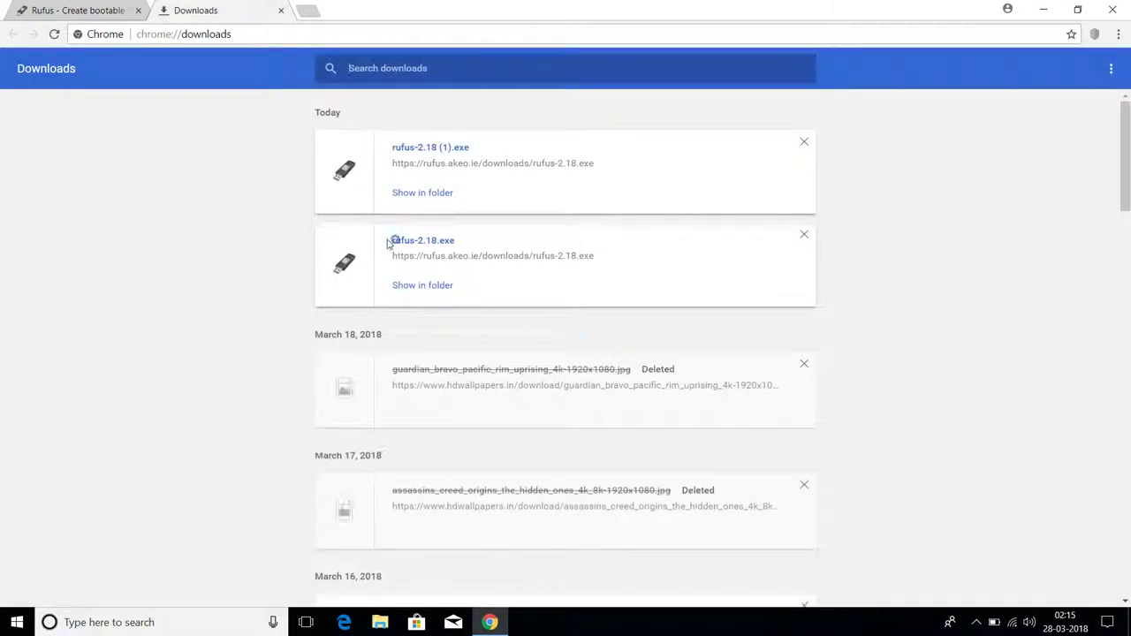
pyautogui.click(424, 194)
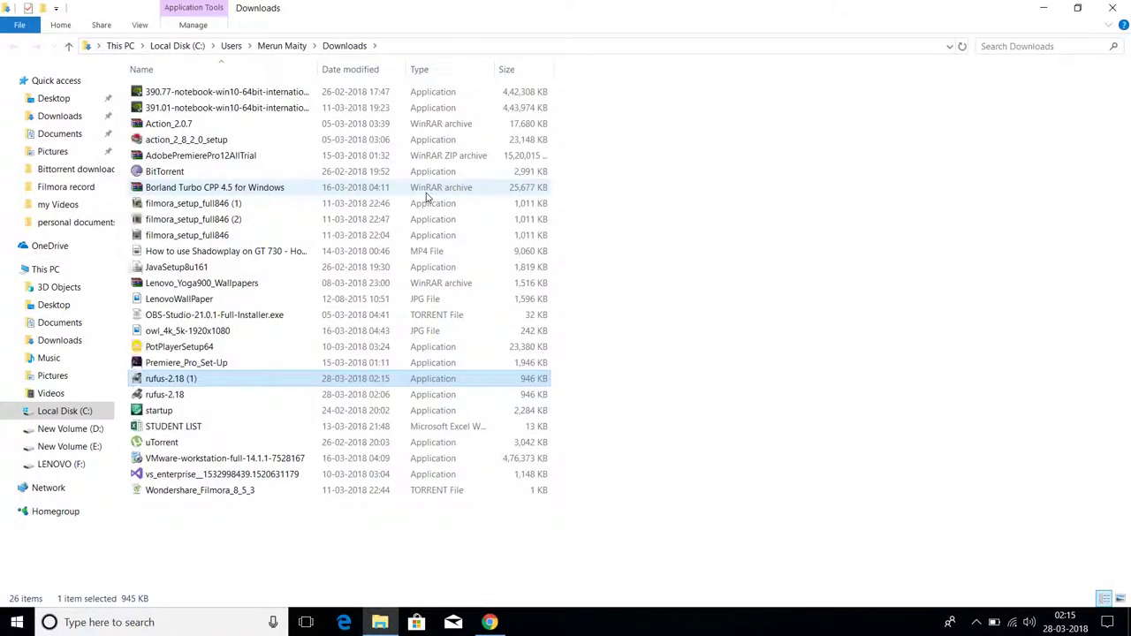
pyautogui.click(800, 198)
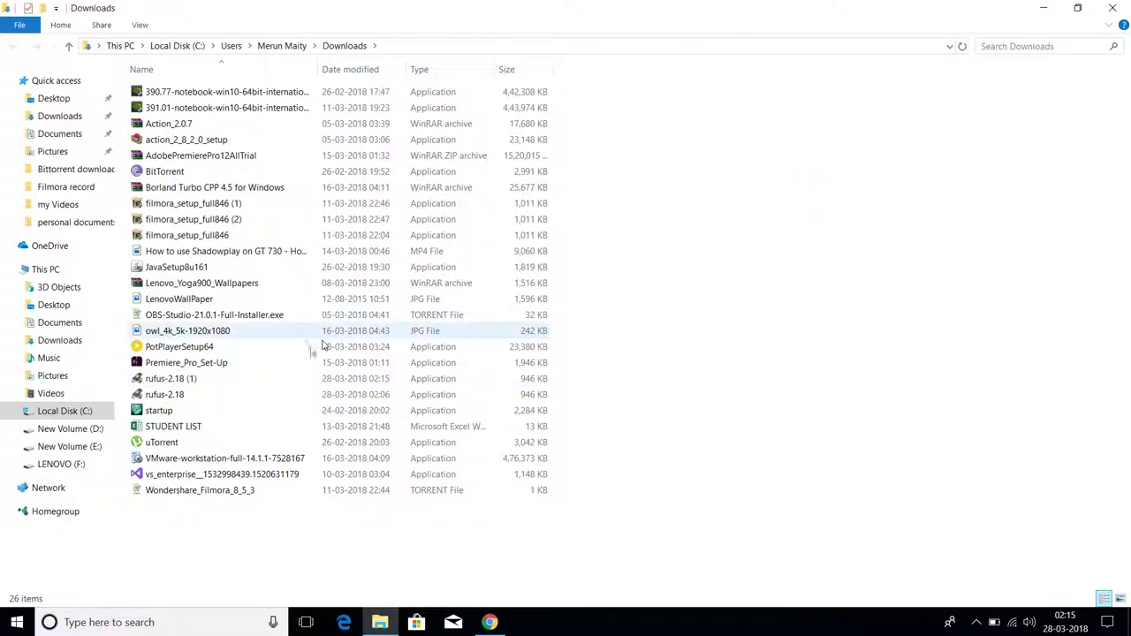
pyautogui.click(161, 397)
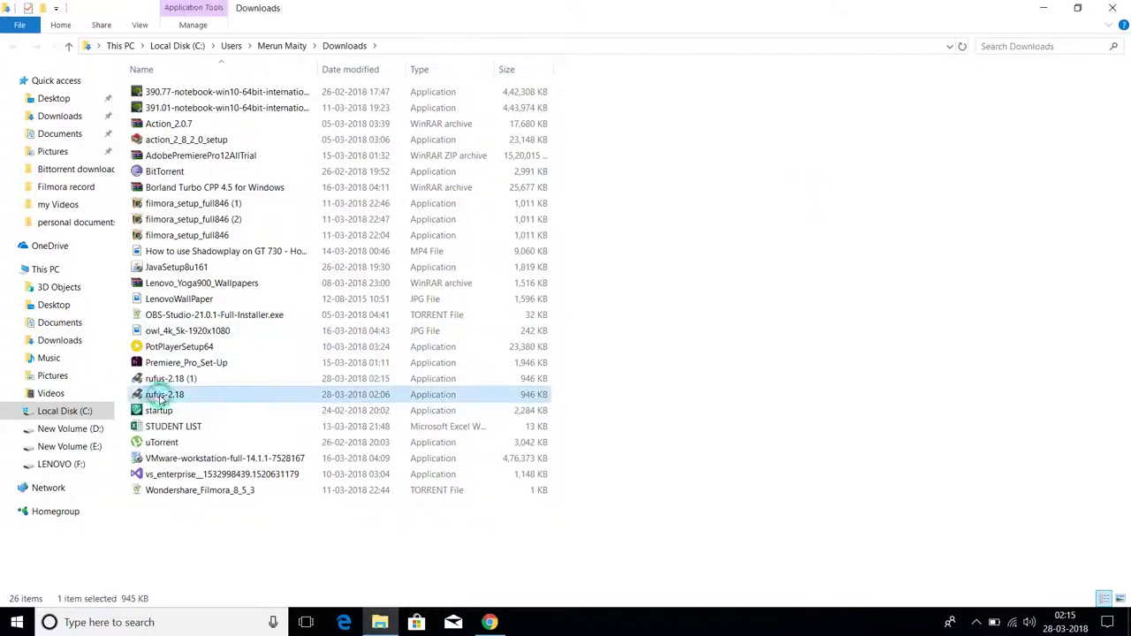
# - Minimize the Downloads folder, close Chrome and disconnect from the wireless network
pyautogui.click(1062, 7)
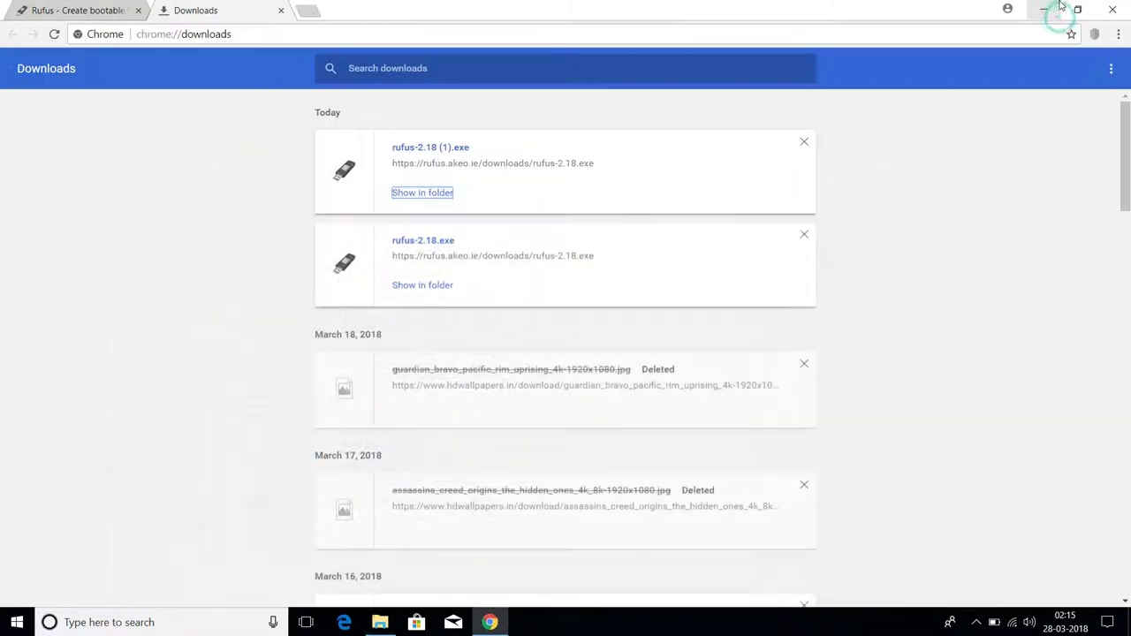
pyautogui.click(1058, 8)
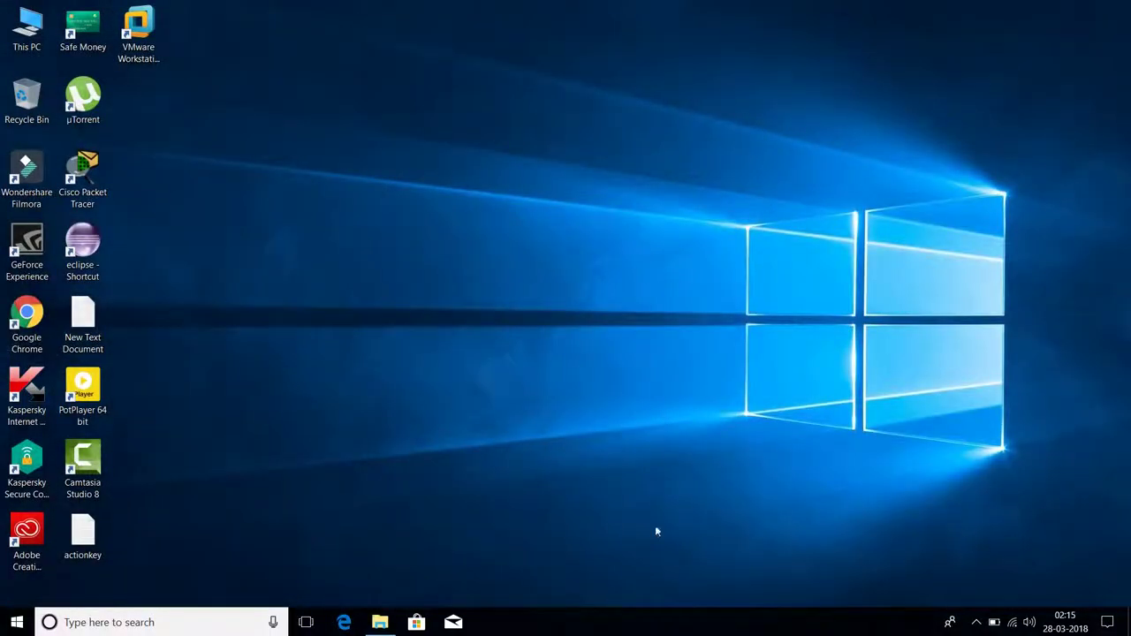
pyautogui.click(1012, 623)
# - Run rufus-2.18 from the Downloads folder and decline the online check for application updates
pyautogui.click(380, 622)
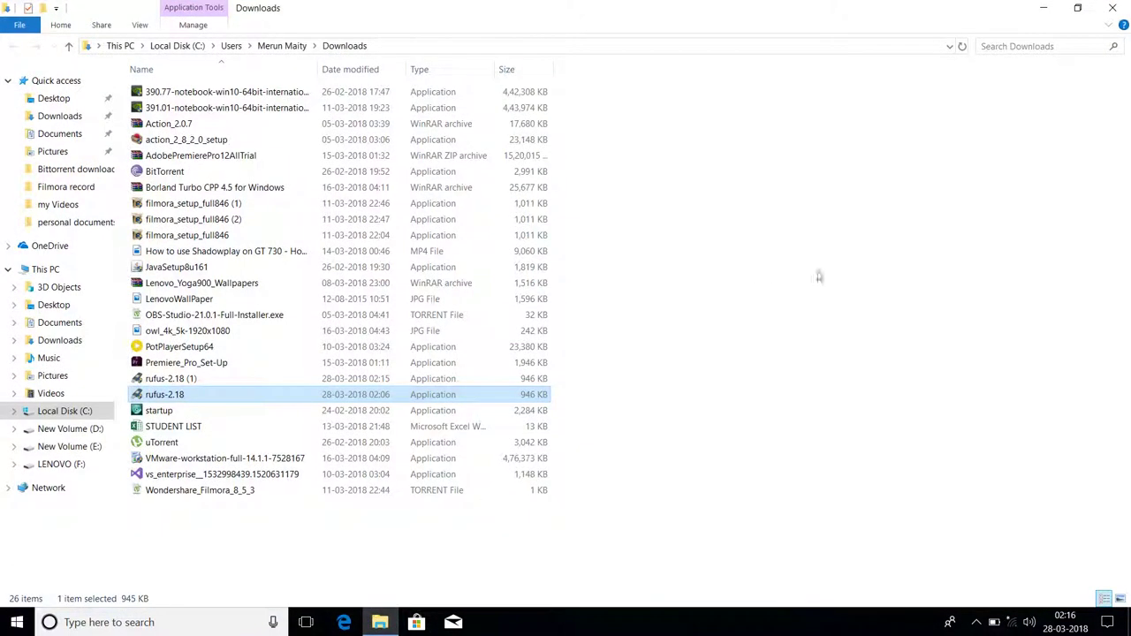
pyautogui.click(823, 274)
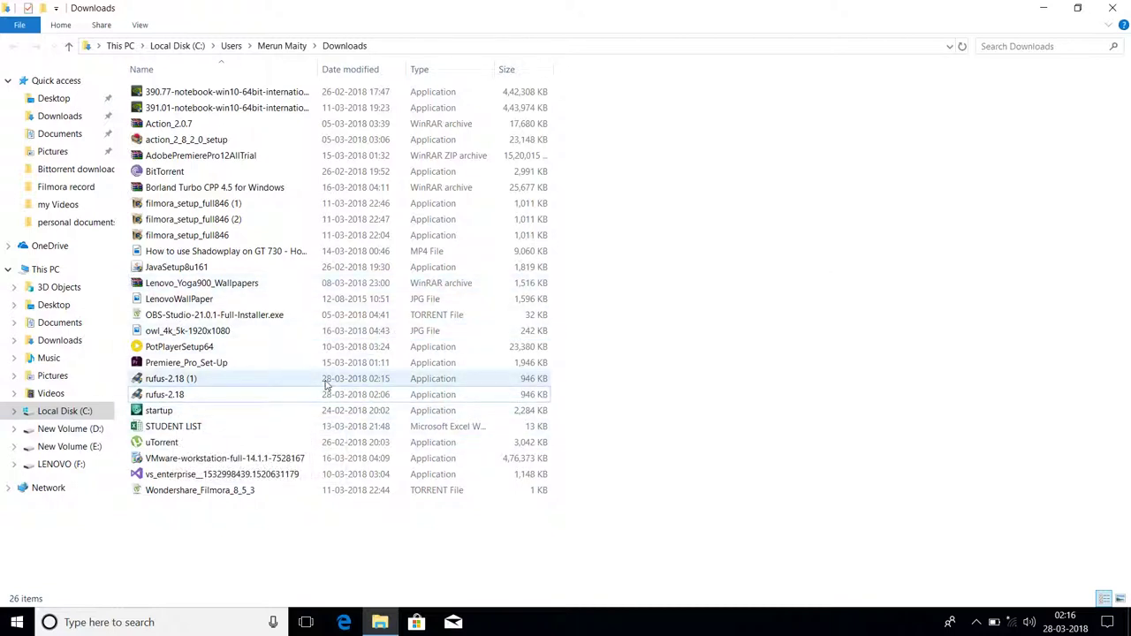
pyautogui.click(175, 395)
pyautogui.doubleClick(162, 397)
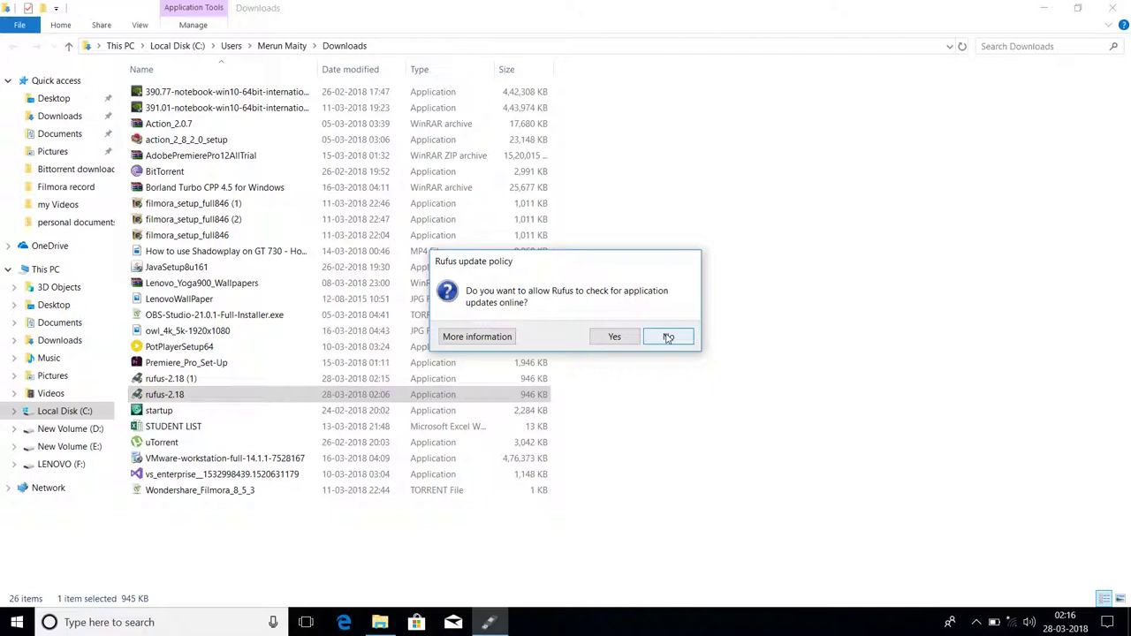
pyautogui.click(668, 338)
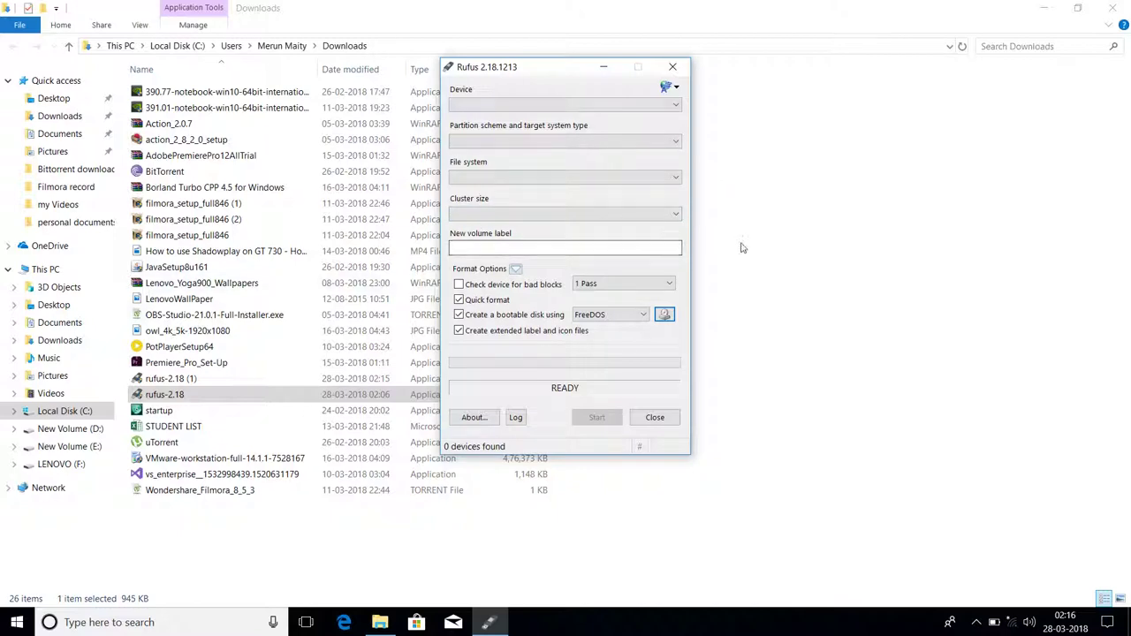
# - Close the Downloads folder and check the drives listed in This PC
pyautogui.hotkey('alt', 'F4')
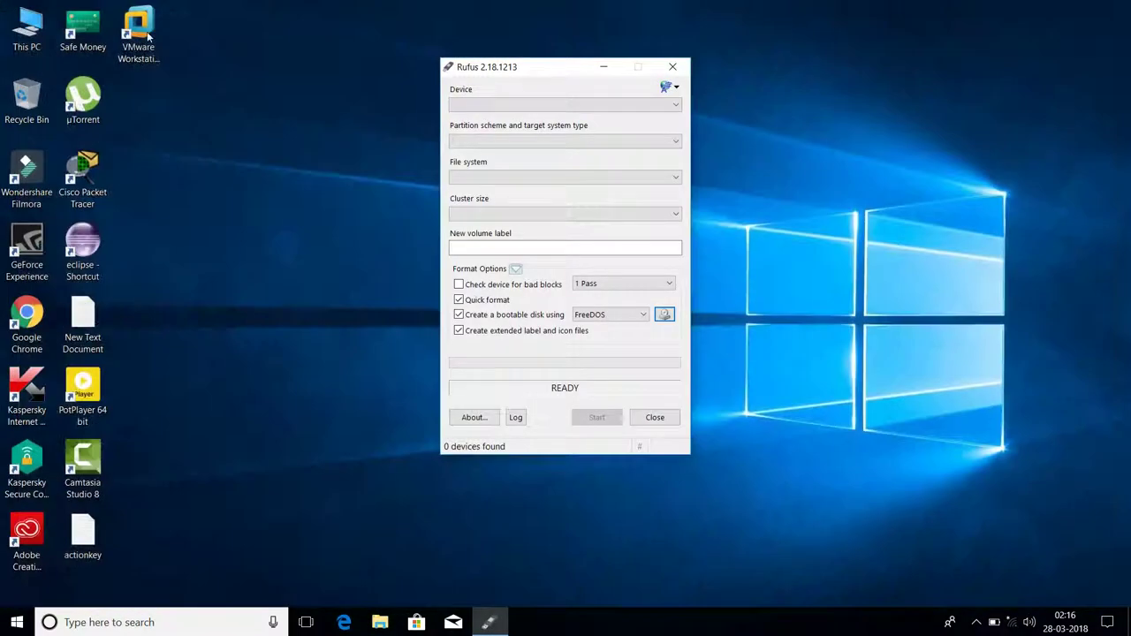
pyautogui.doubleClick(26, 36)
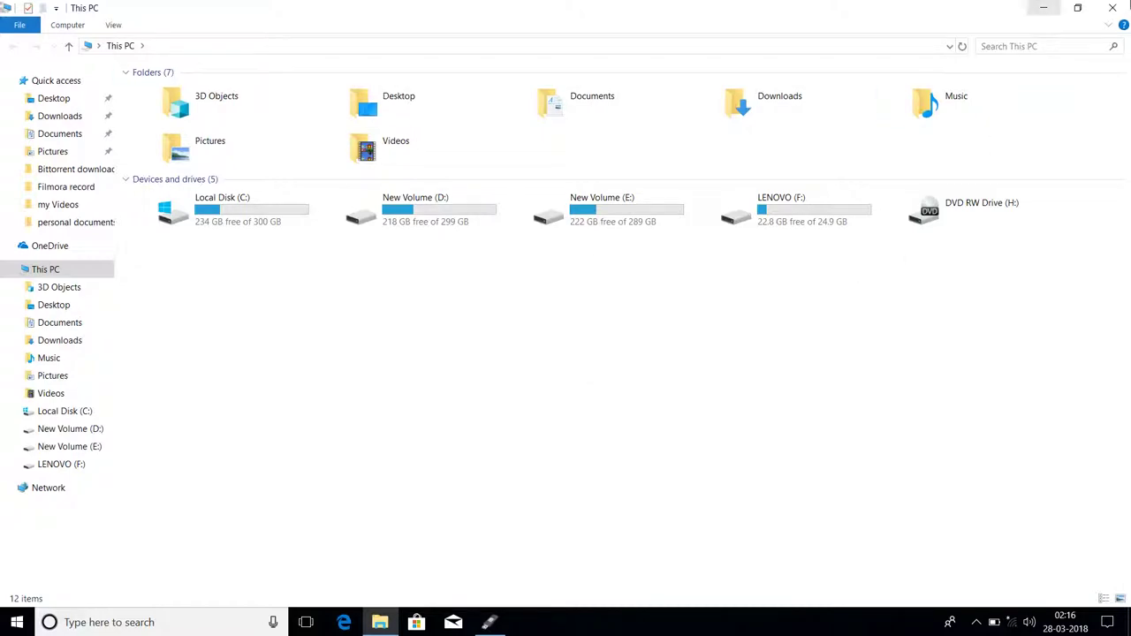
pyautogui.click(1116, 7)
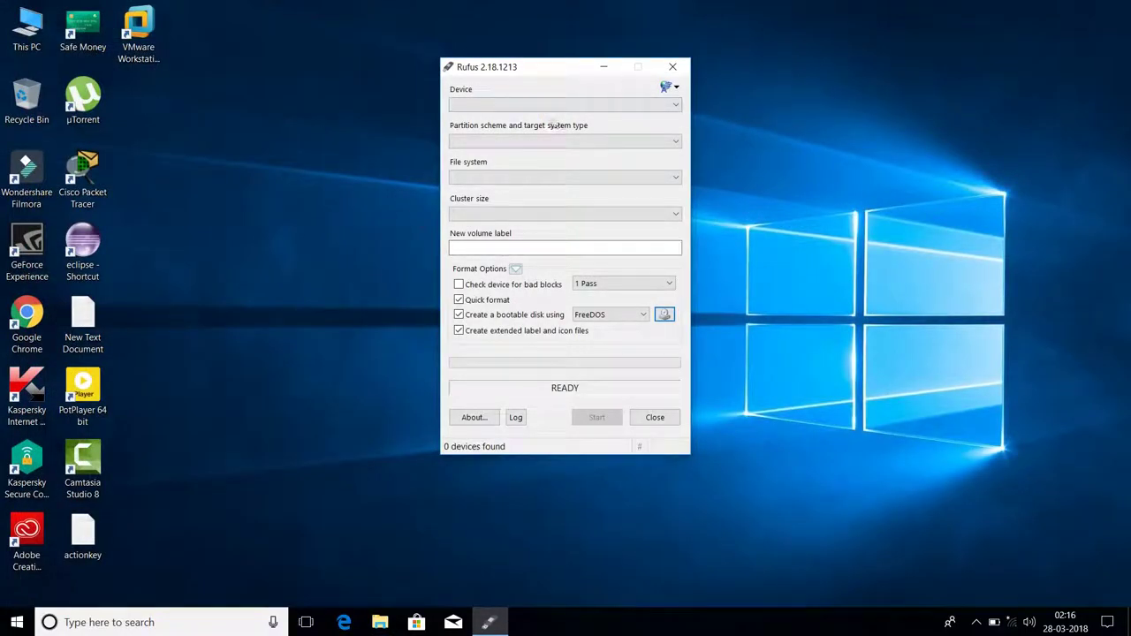
# - Close Rufus and check This PC for the inserted USB drive CCCOMA_X64F (G:)
pyautogui.click(672, 69)
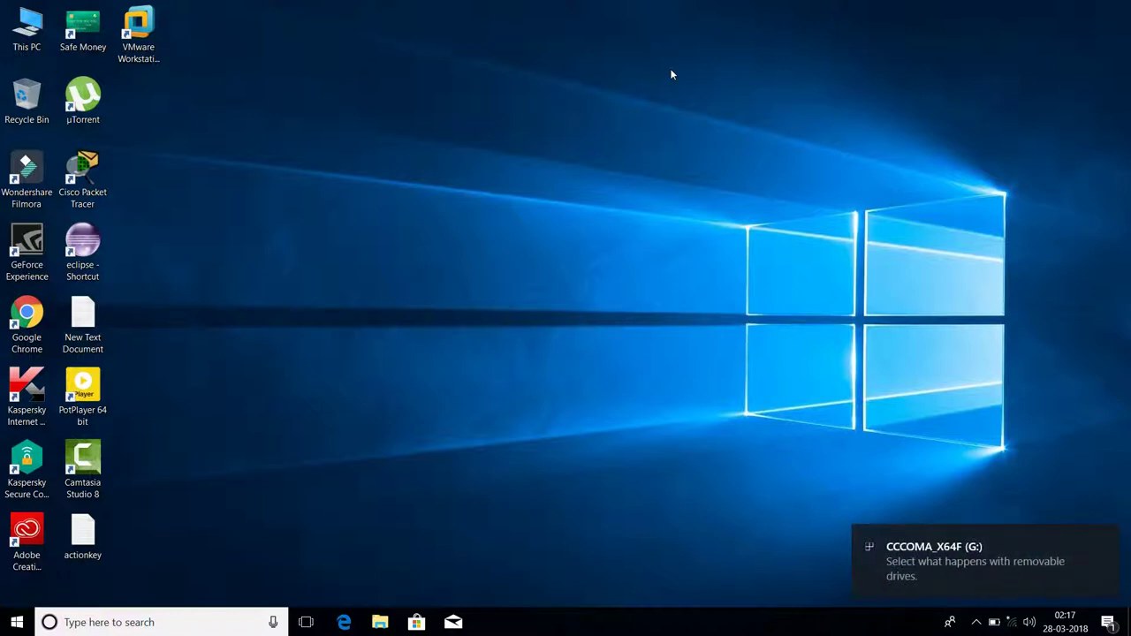
pyautogui.doubleClick(29, 25)
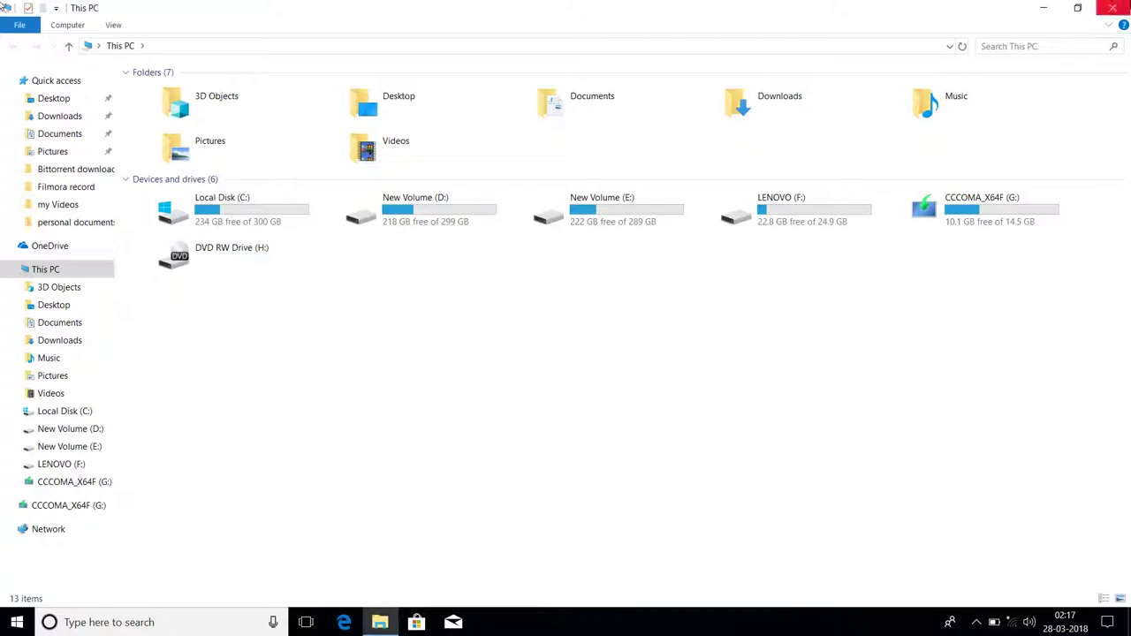
pyautogui.click(1113, 8)
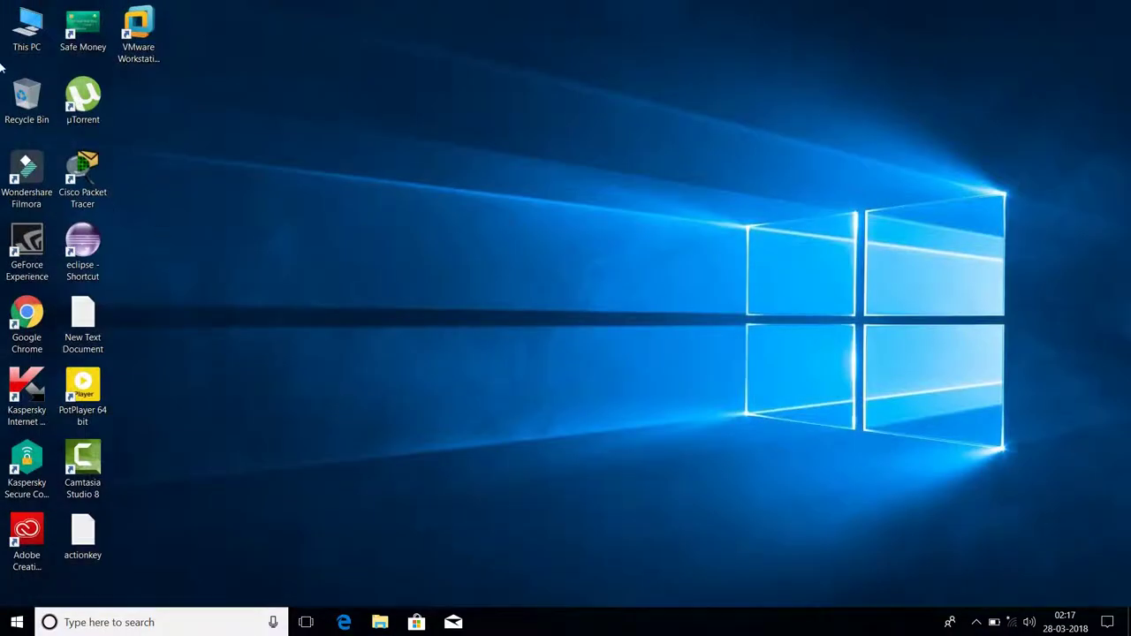
# - Run rufus-2.18 from the Downloads folder and close the folder window
pyautogui.doubleClick(26, 31)
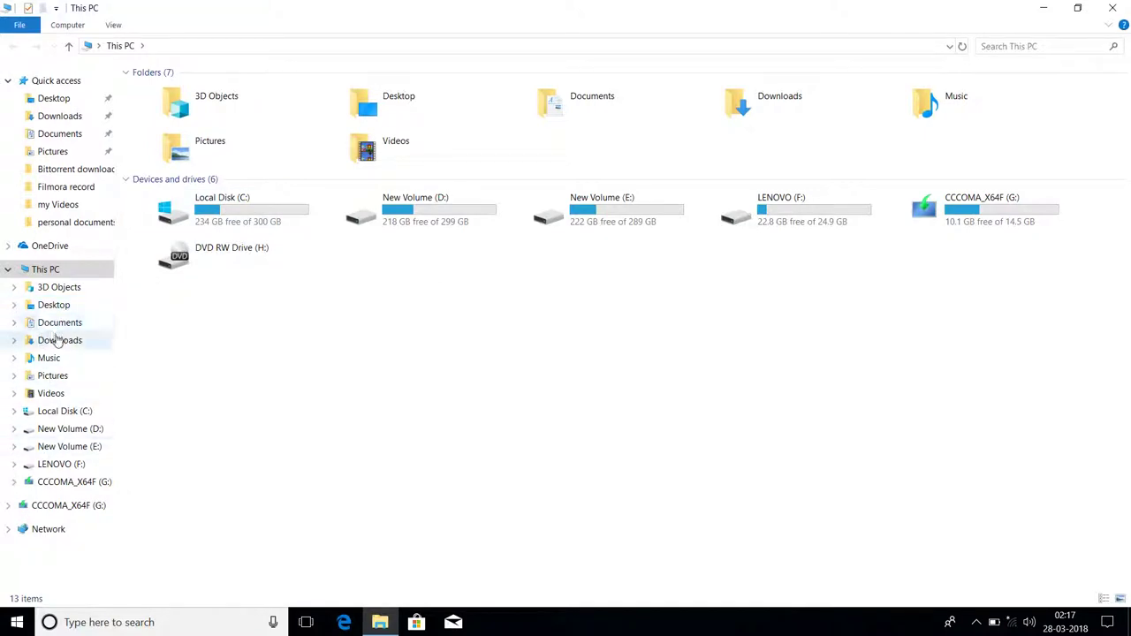
pyautogui.click(55, 339)
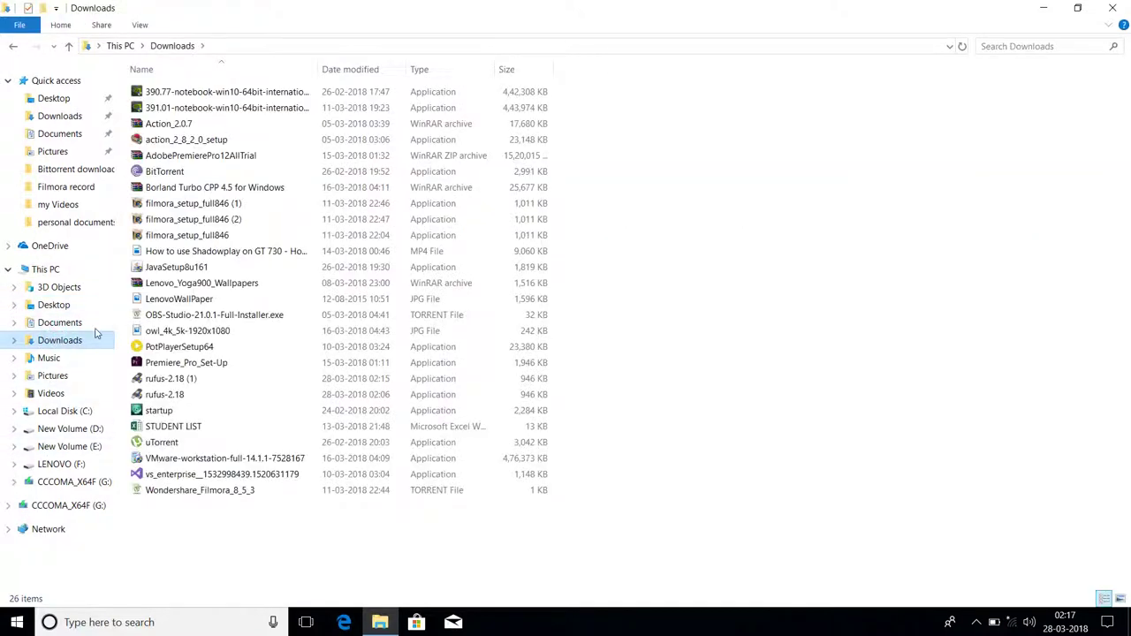
pyautogui.doubleClick(174, 395)
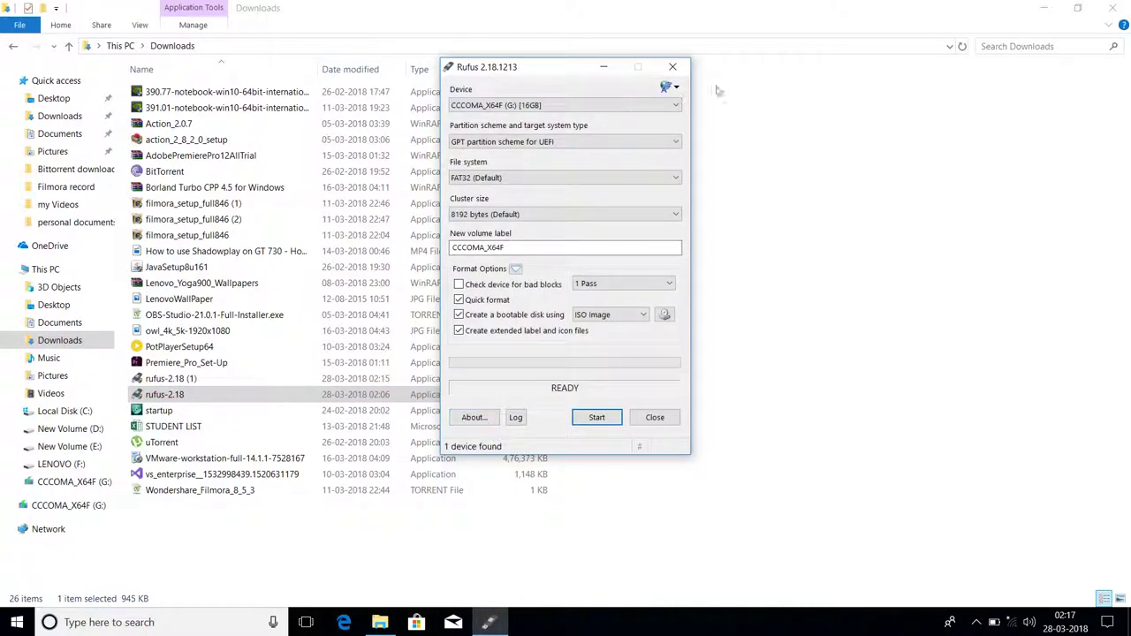
pyautogui.click(1113, 7)
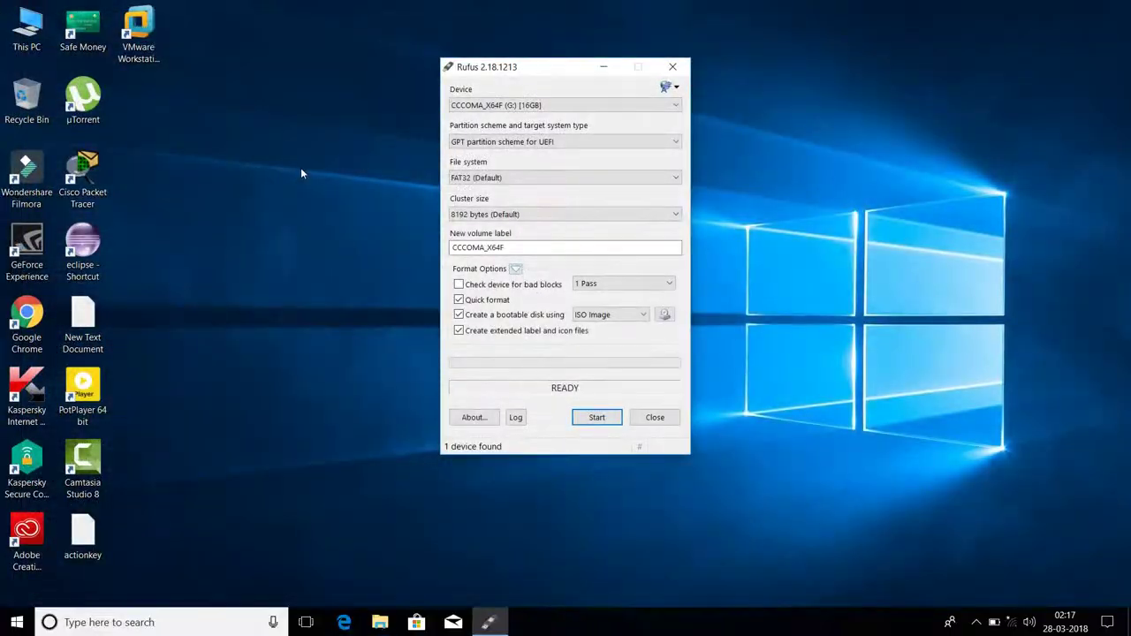
# - Check the USB drive CCCOMA_X64F (G:) among the drives in This PC
pyautogui.click(21, 21)
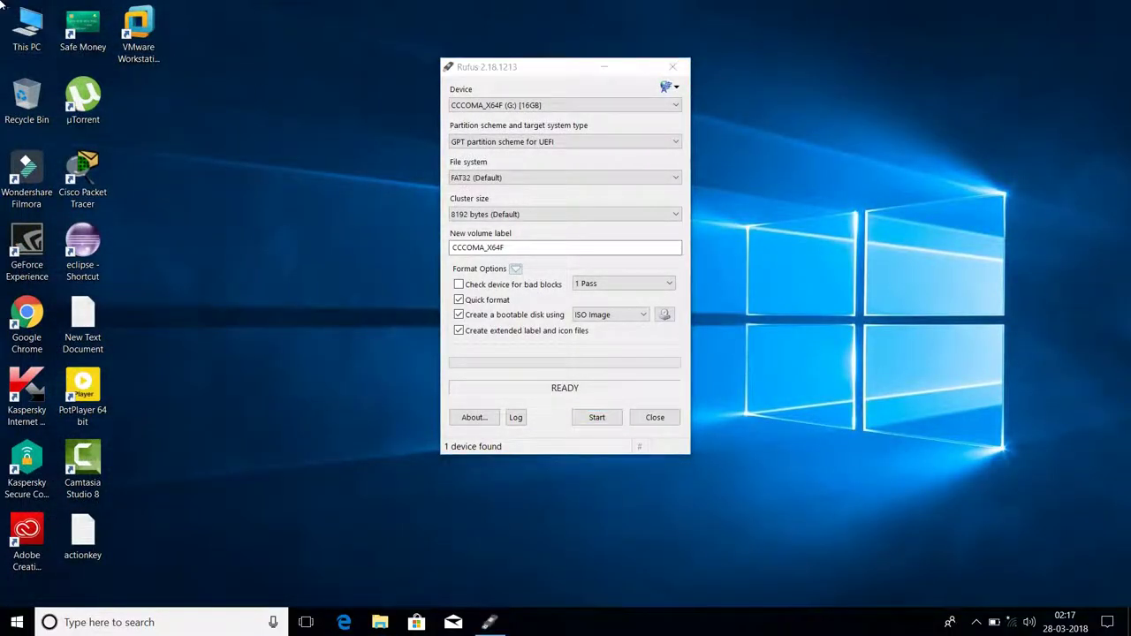
pyautogui.doubleClick(22, 21)
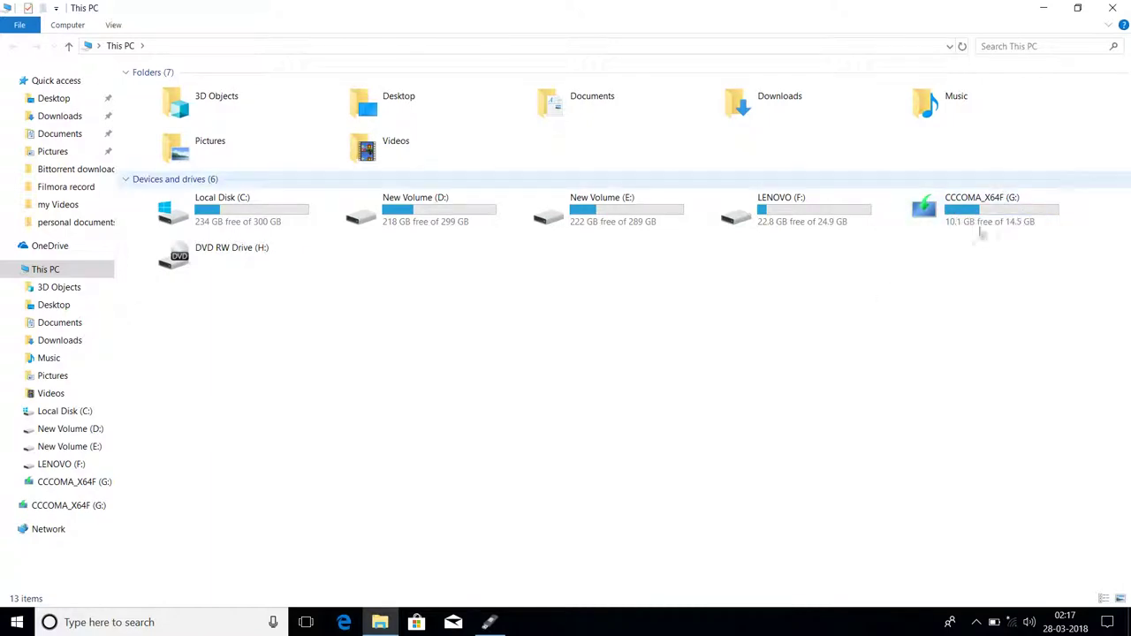
pyautogui.click(1112, 7)
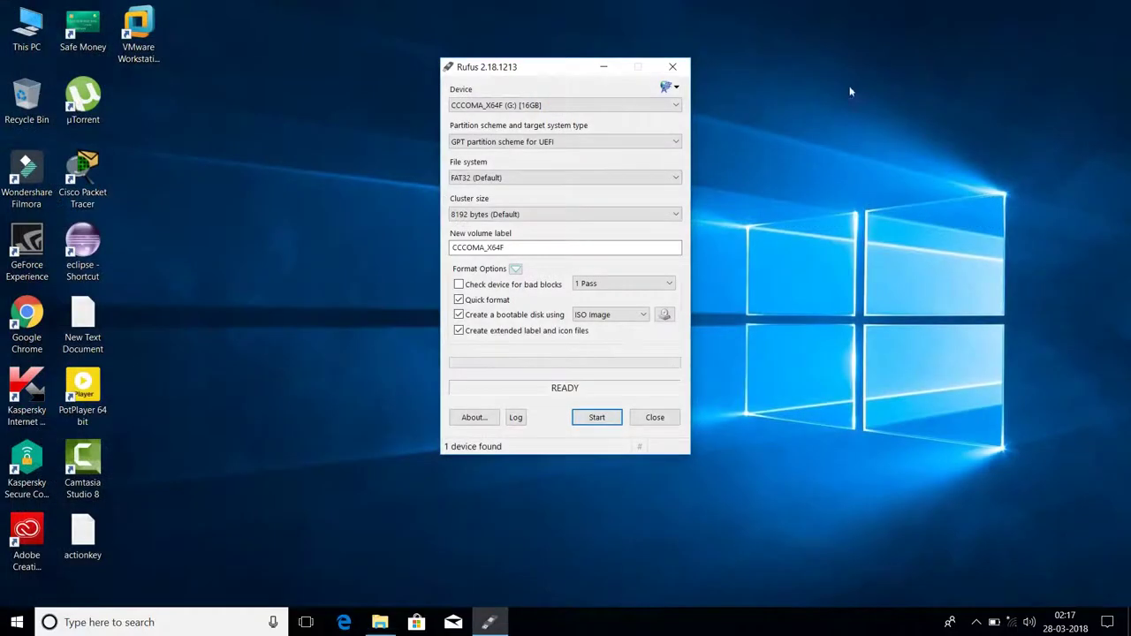
# - Select CCCOMA_X64F (G:) [16GB] as the device in Rufus
pyautogui.click(644, 106)
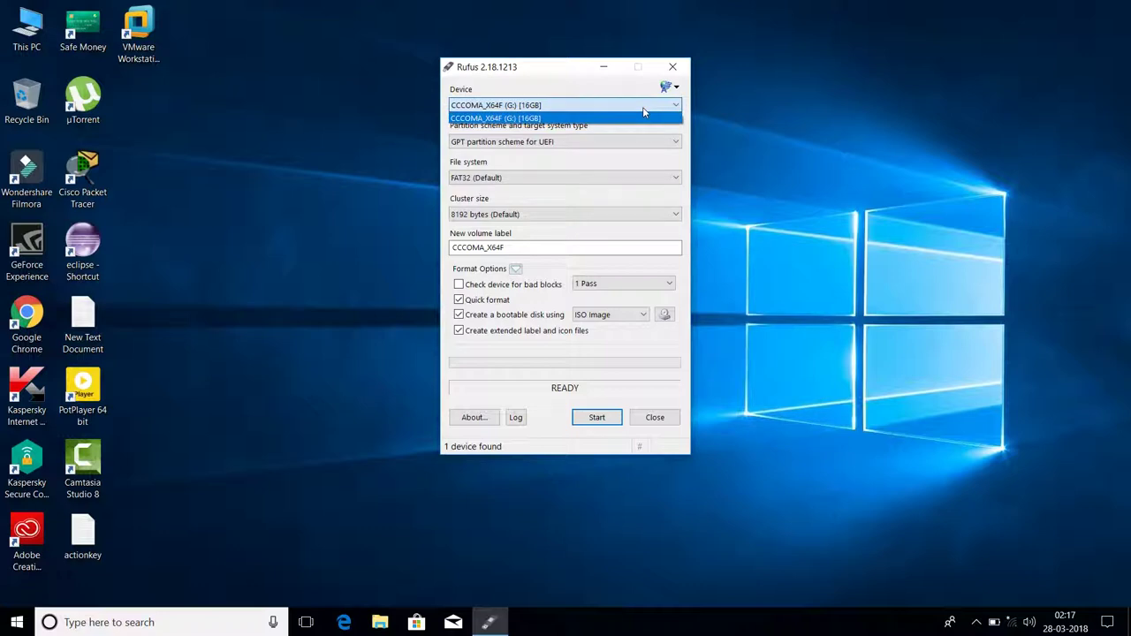
pyautogui.click(644, 112)
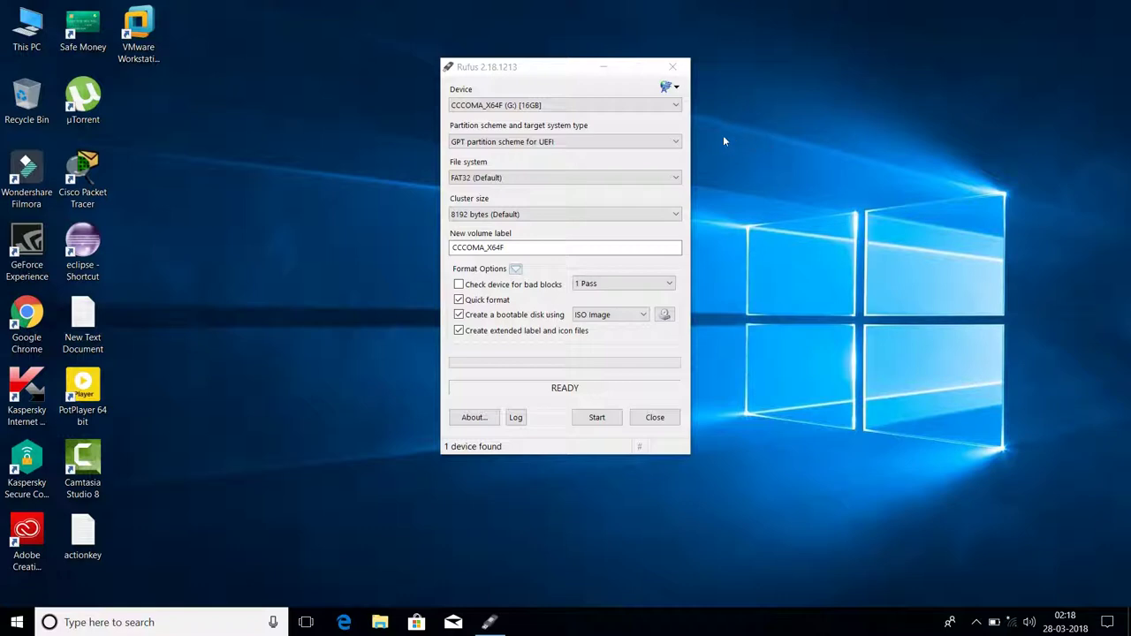
pyautogui.click(673, 106)
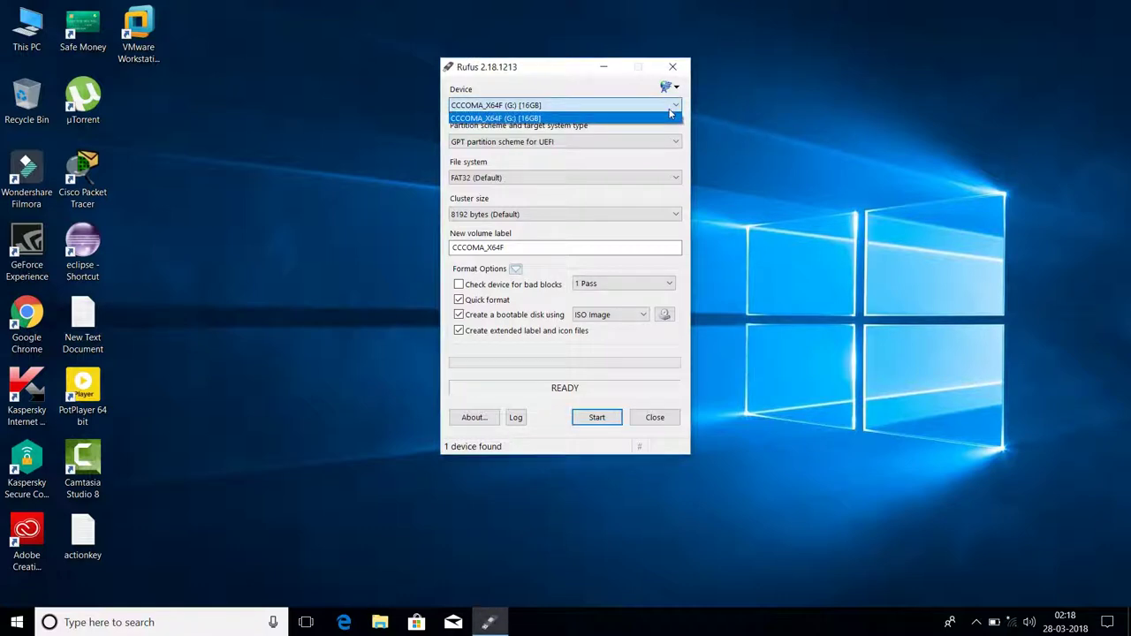
pyautogui.click(671, 112)
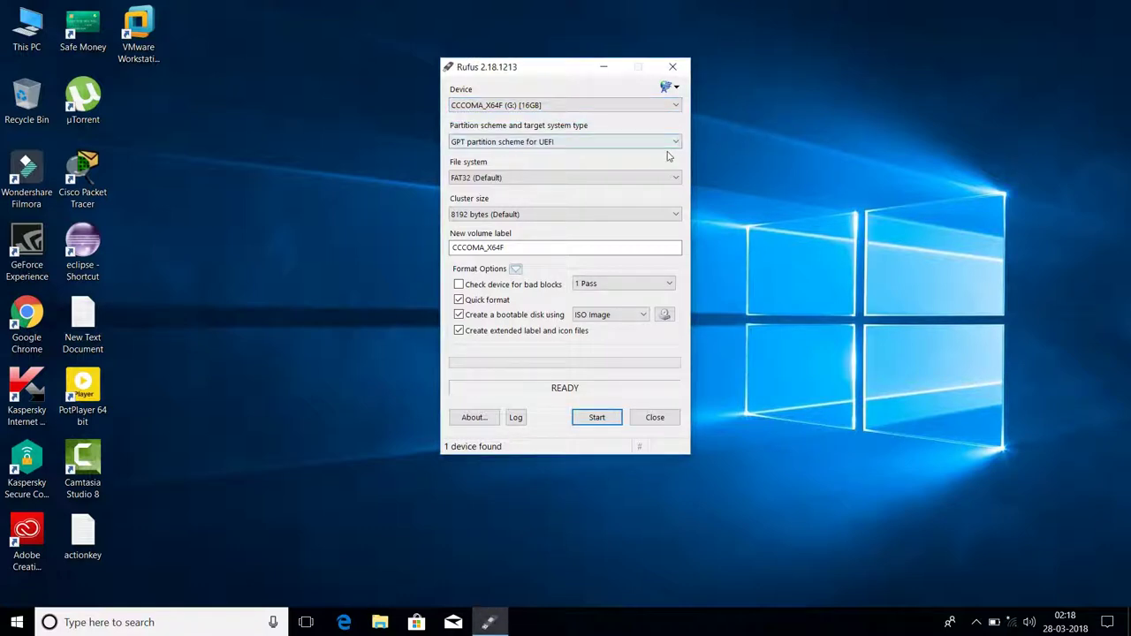
# - Review the partition scheme options and try MBR partition scheme for BIOS or UEFI
pyautogui.click(671, 145)
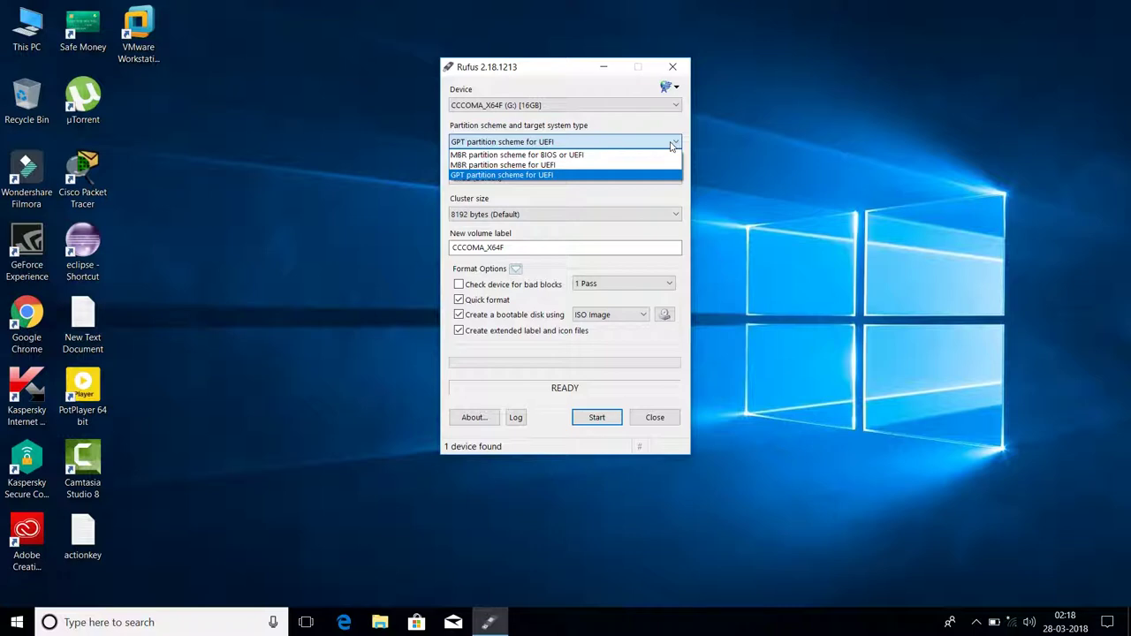
pyautogui.click(671, 146)
pyautogui.click(675, 145)
pyautogui.click(558, 175)
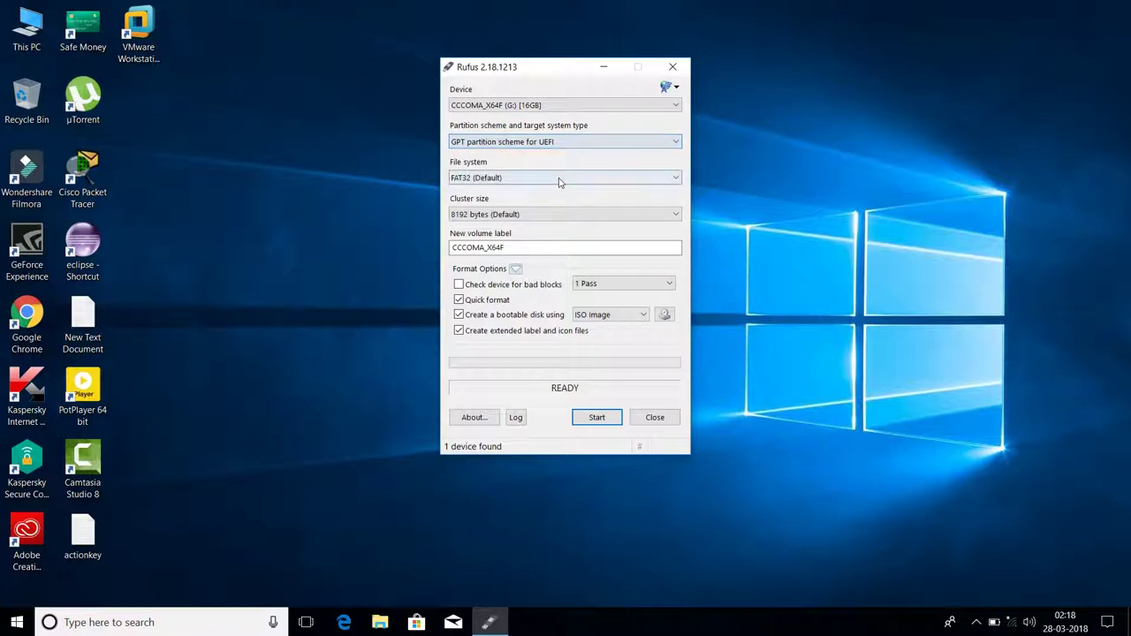
pyautogui.click(630, 142)
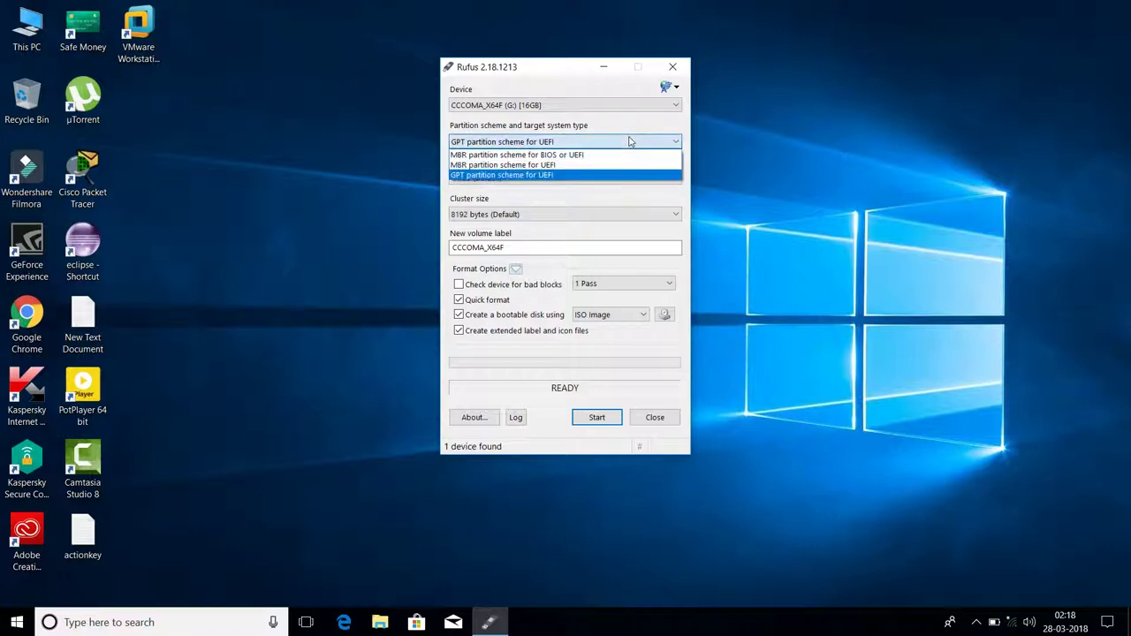
pyautogui.click(550, 154)
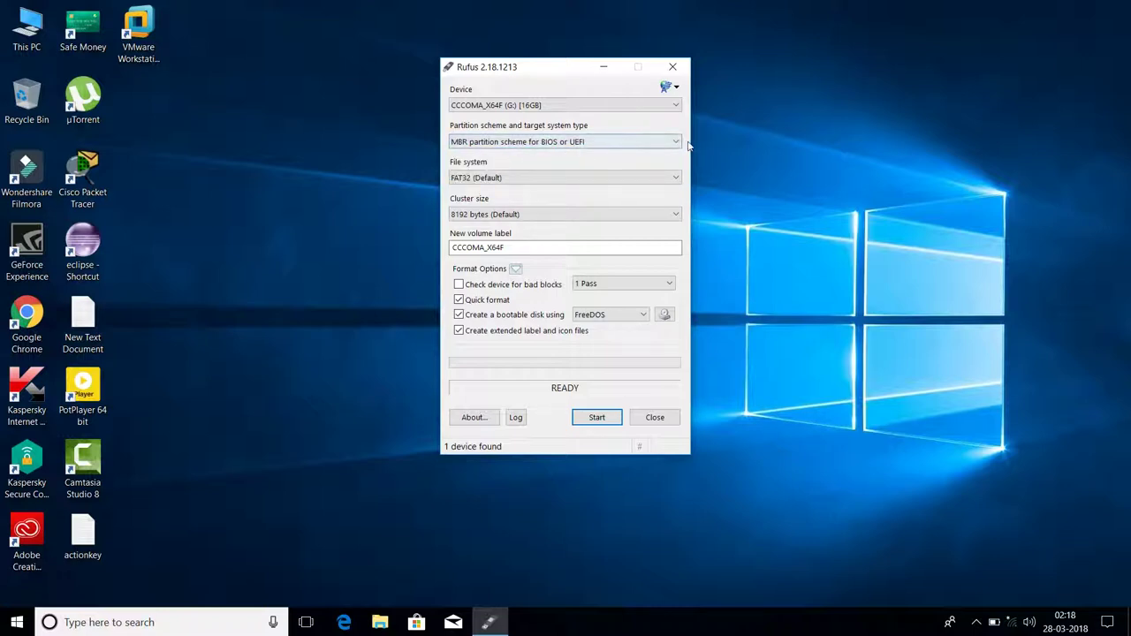
# - Set the partition scheme to GPT partition scheme for UEFI and keep FAT32 (Default) as the file system
pyautogui.click(644, 145)
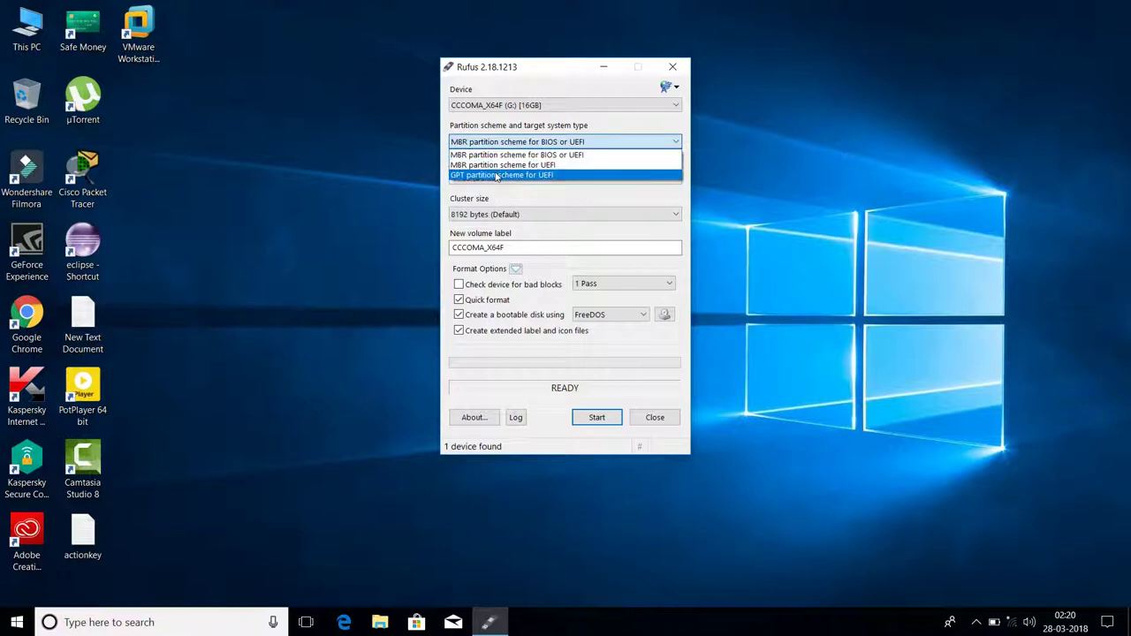
pyautogui.click(498, 175)
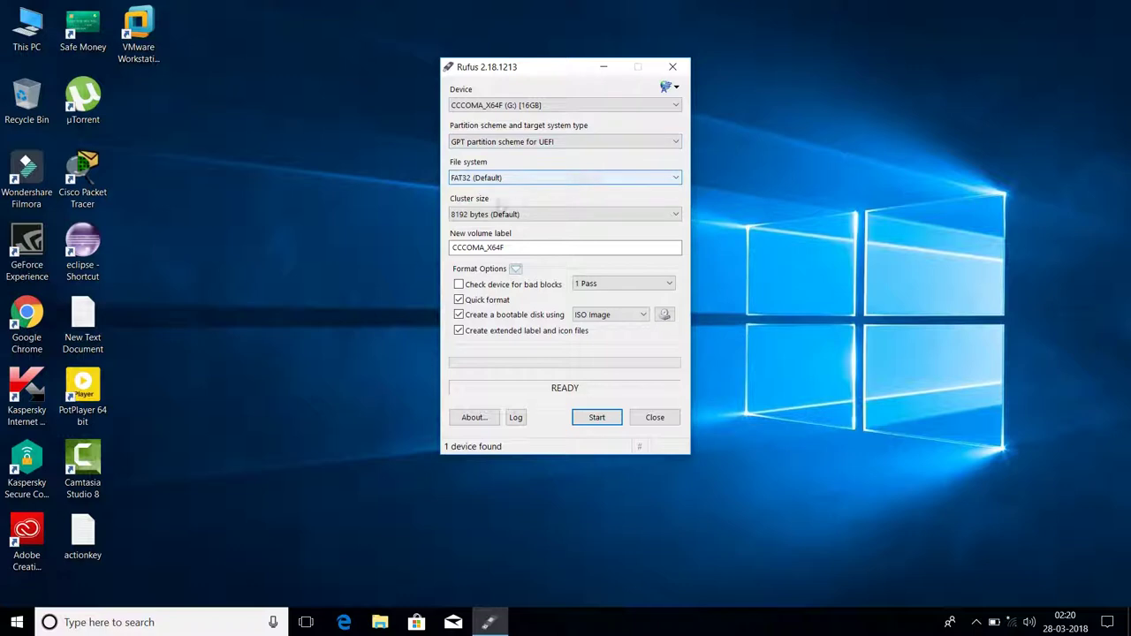
pyautogui.click(674, 179)
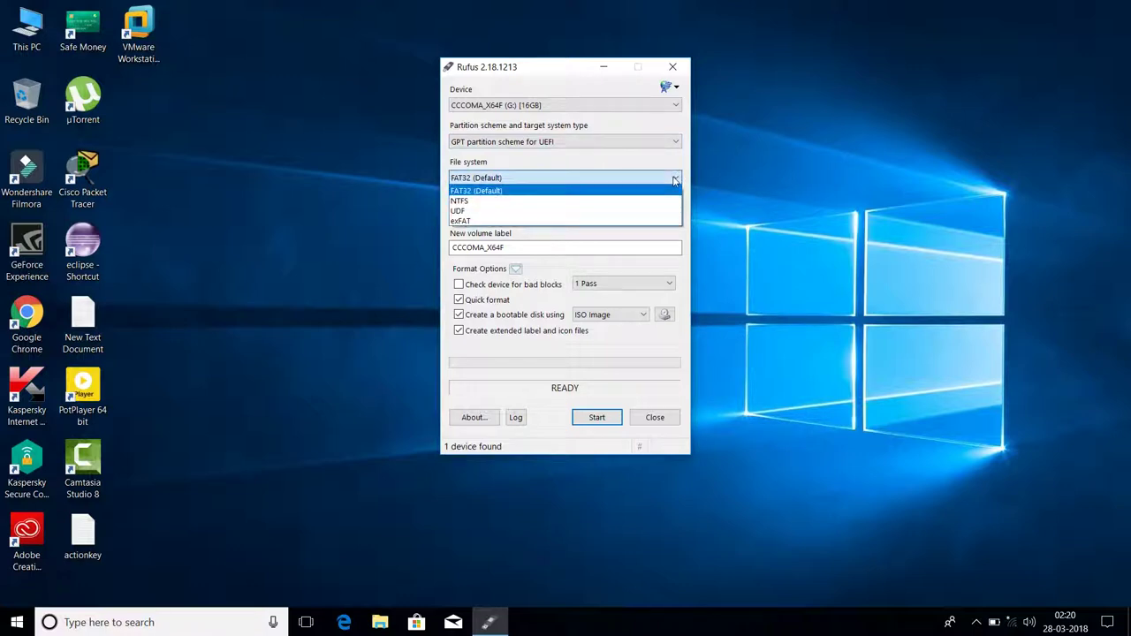
pyautogui.click(674, 179)
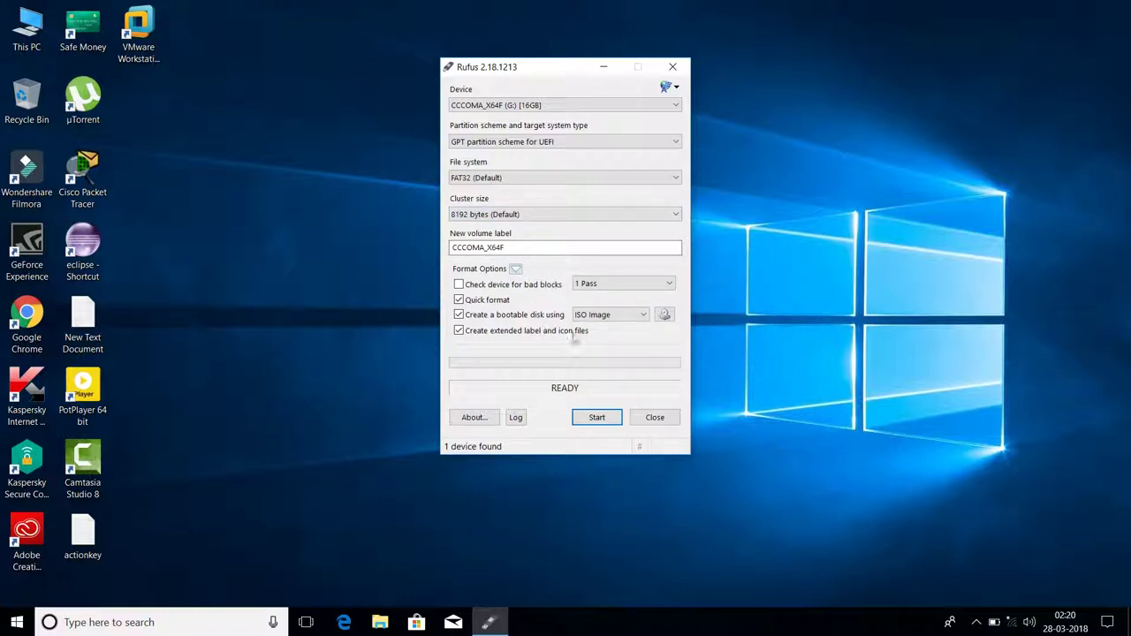
# - Load the Windows 7 Ultimate SP1 (32 Bit) disc image from its folder inside os on New Volume (E:) as the bootable ISO image
pyautogui.click(665, 316)
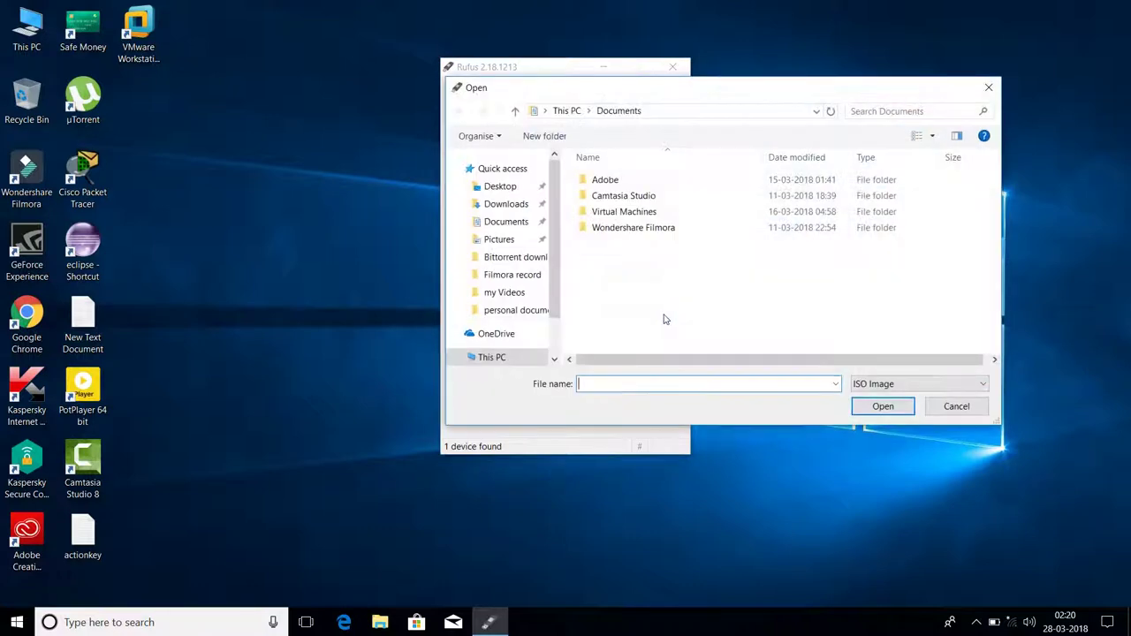
pyautogui.click(555, 359)
pyautogui.click(555, 359)
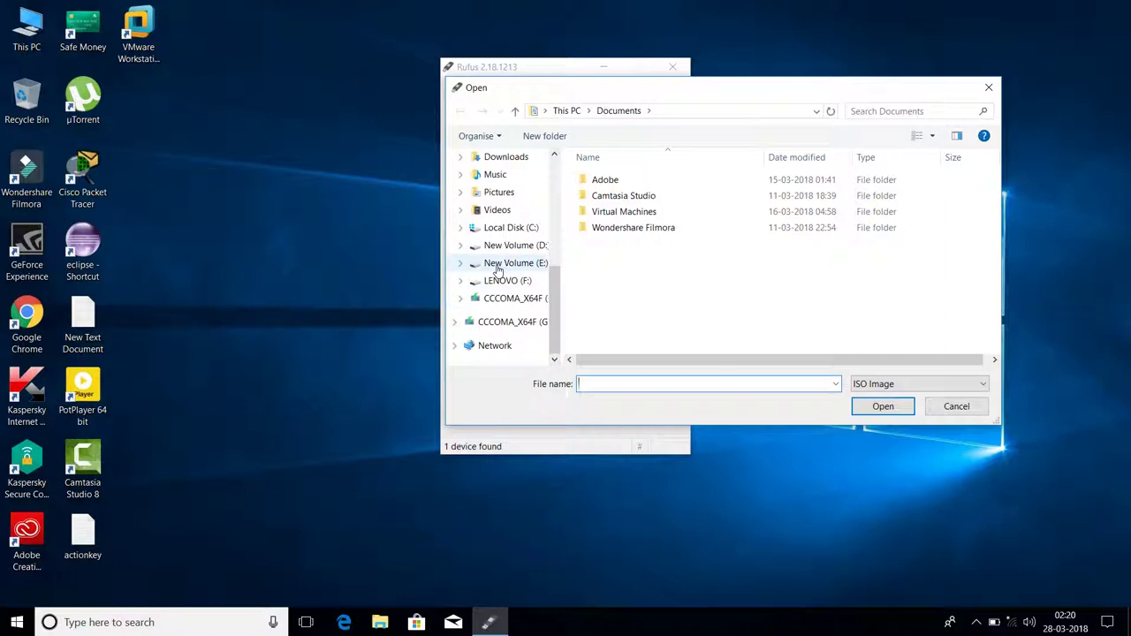
pyautogui.click(497, 266)
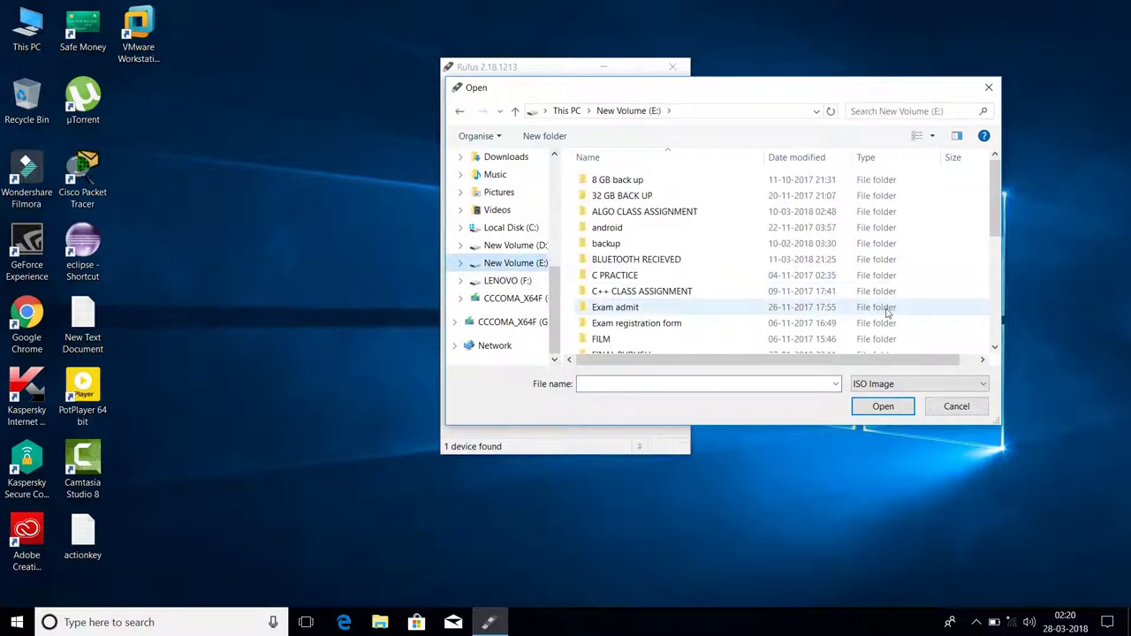
pyautogui.click(995, 346)
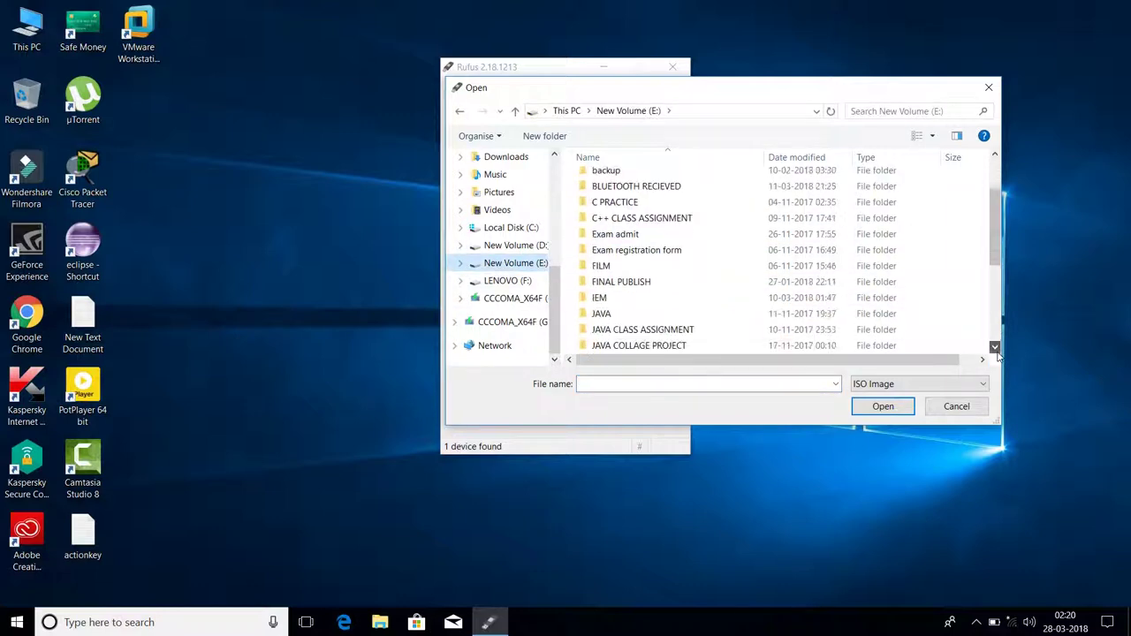
pyautogui.scroll(-2, 995, 347)
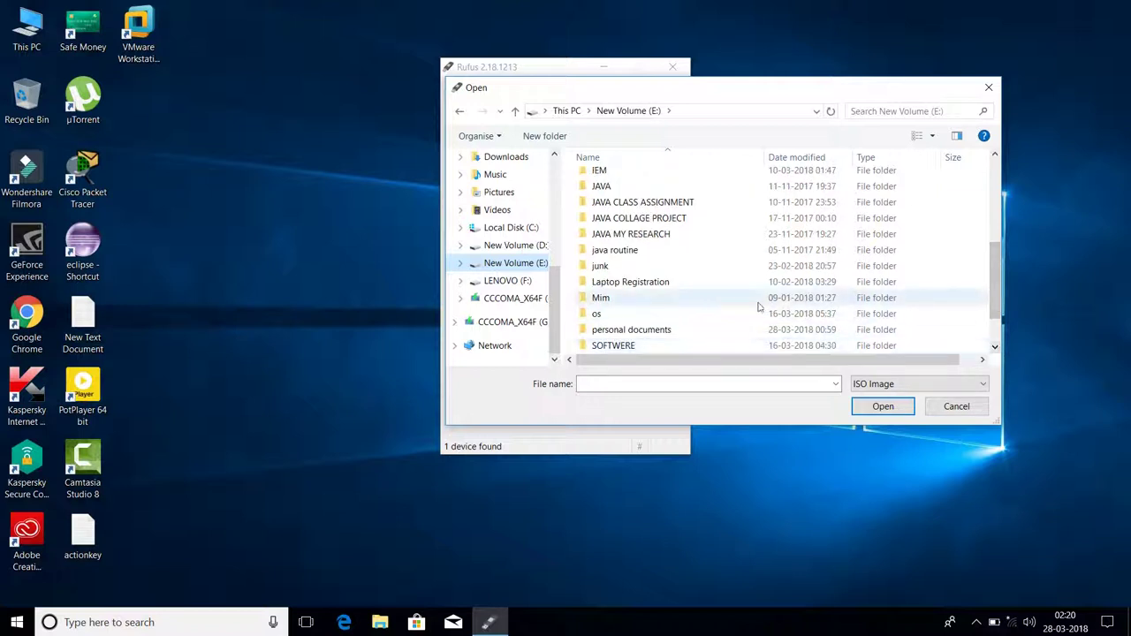
pyautogui.doubleClick(741, 315)
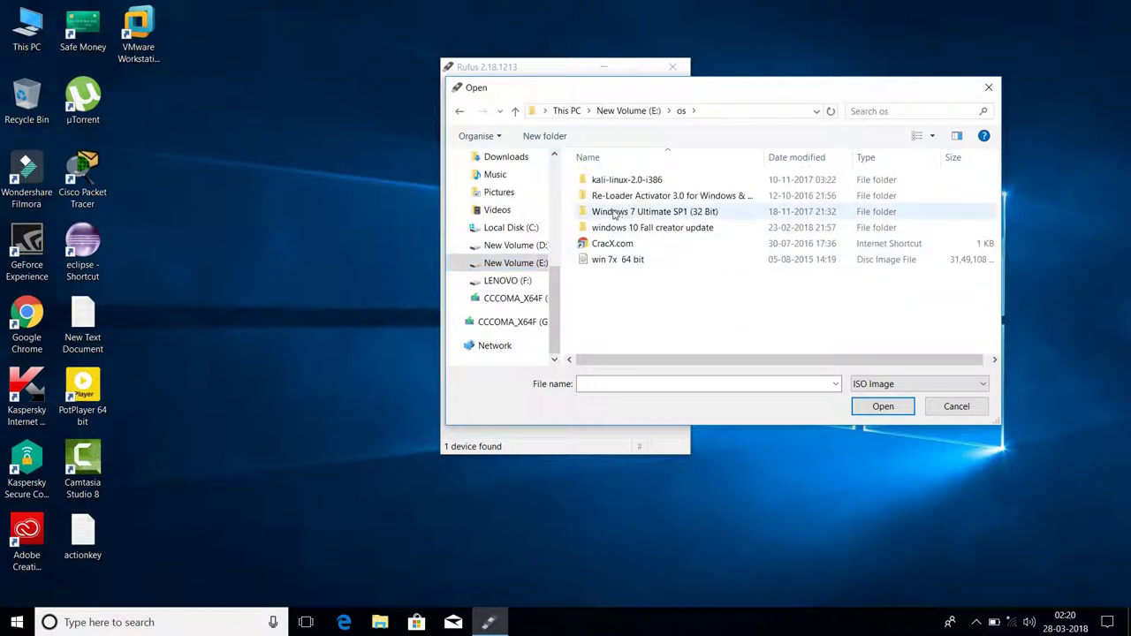
pyautogui.doubleClick(614, 213)
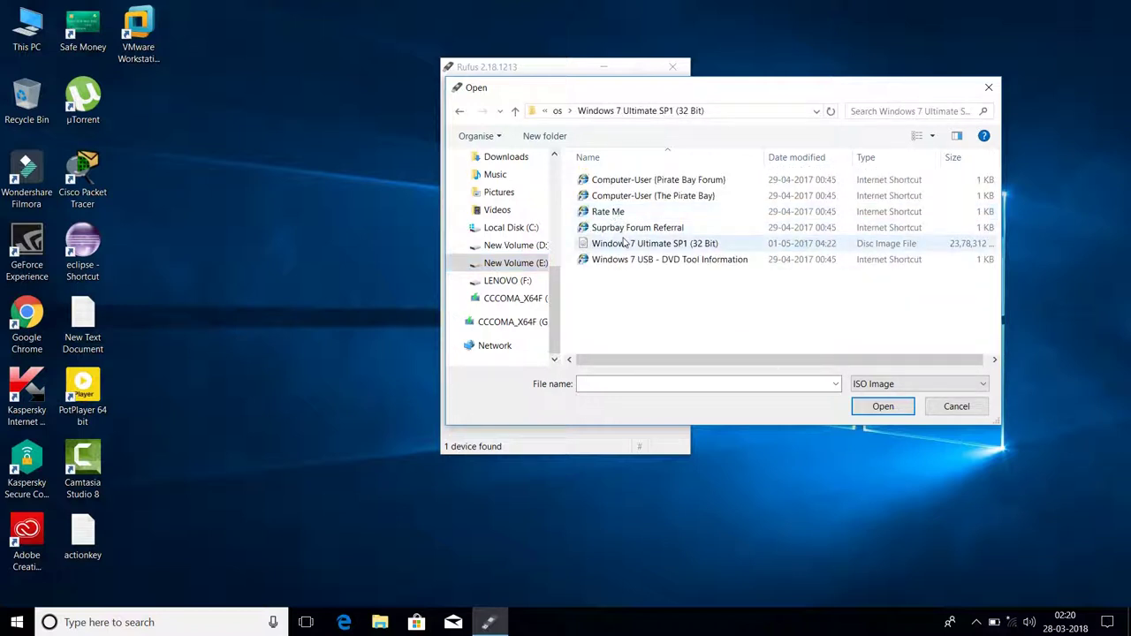
pyautogui.click(624, 243)
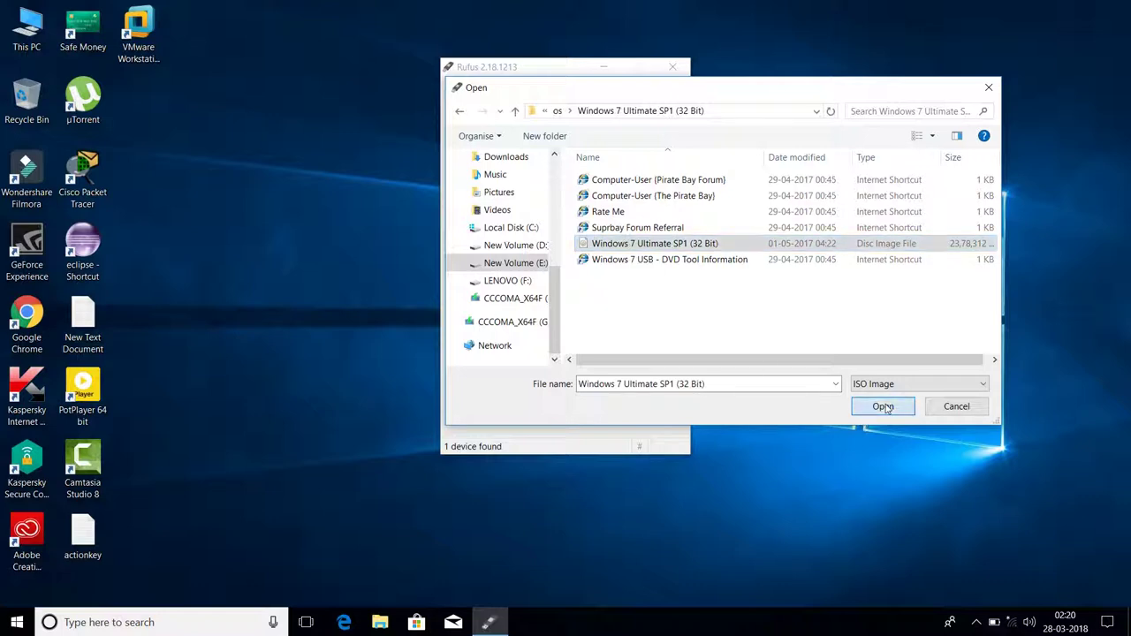
pyautogui.click(884, 406)
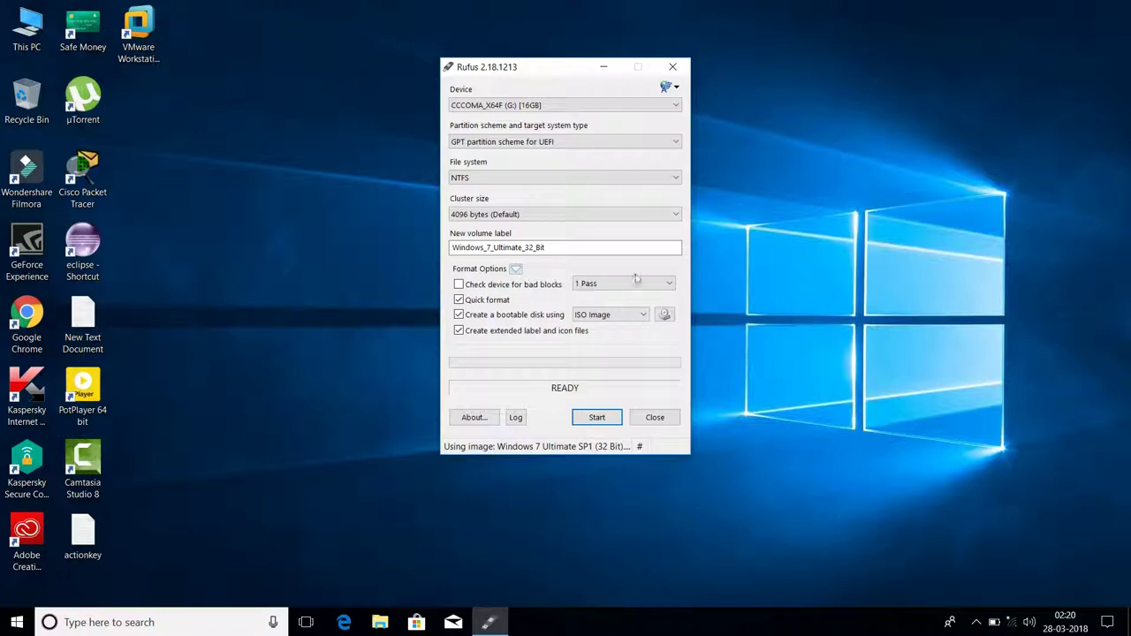
# - Examine the files stored on the USB drive CCCOMA_X64F (G:) before formatting
pyautogui.click(582, 469)
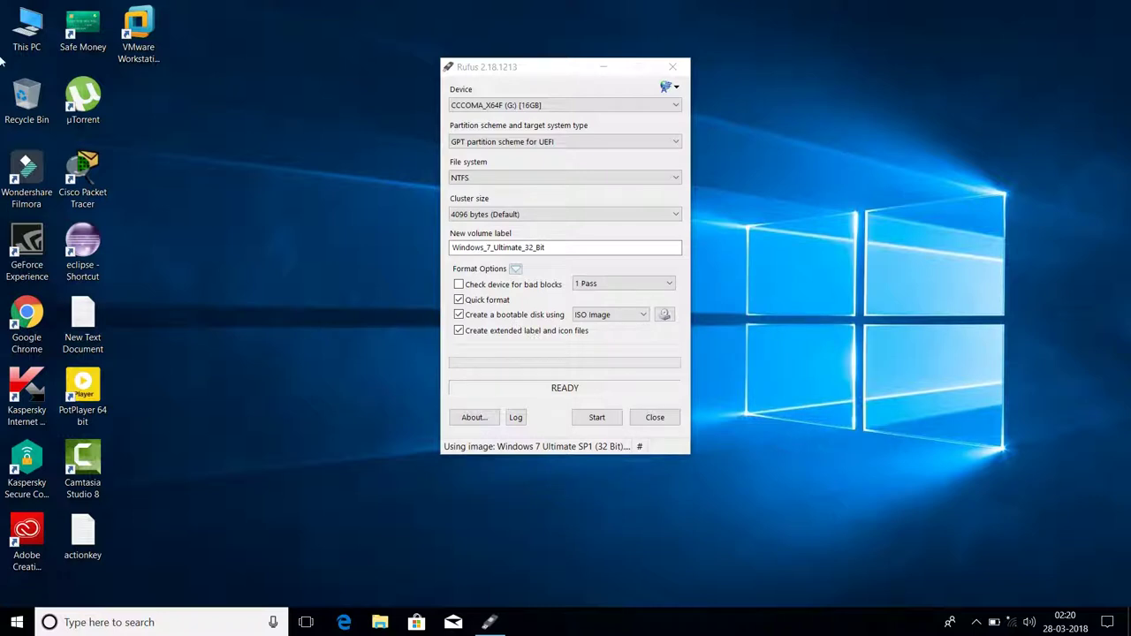
pyautogui.doubleClick(27, 31)
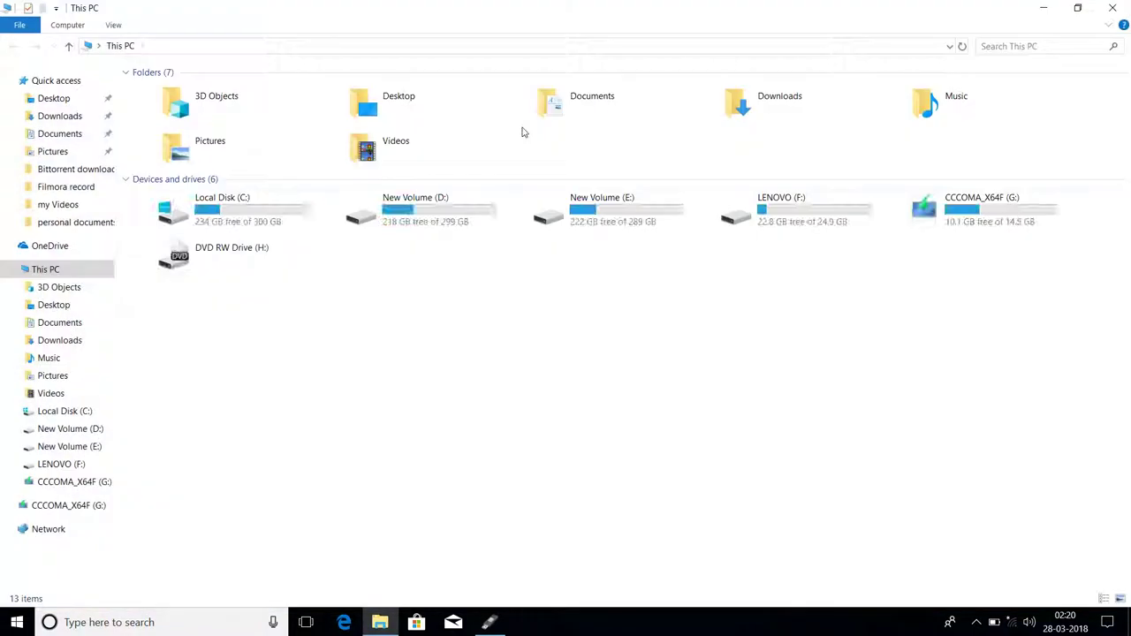
pyautogui.doubleClick(1016, 198)
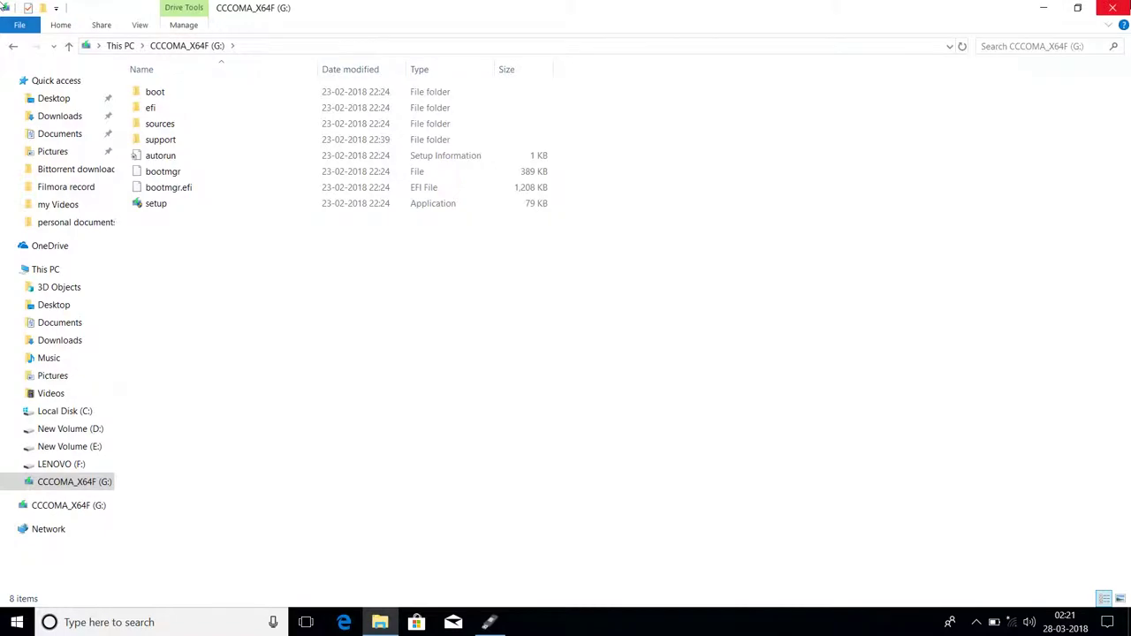
pyautogui.click(1044, 7)
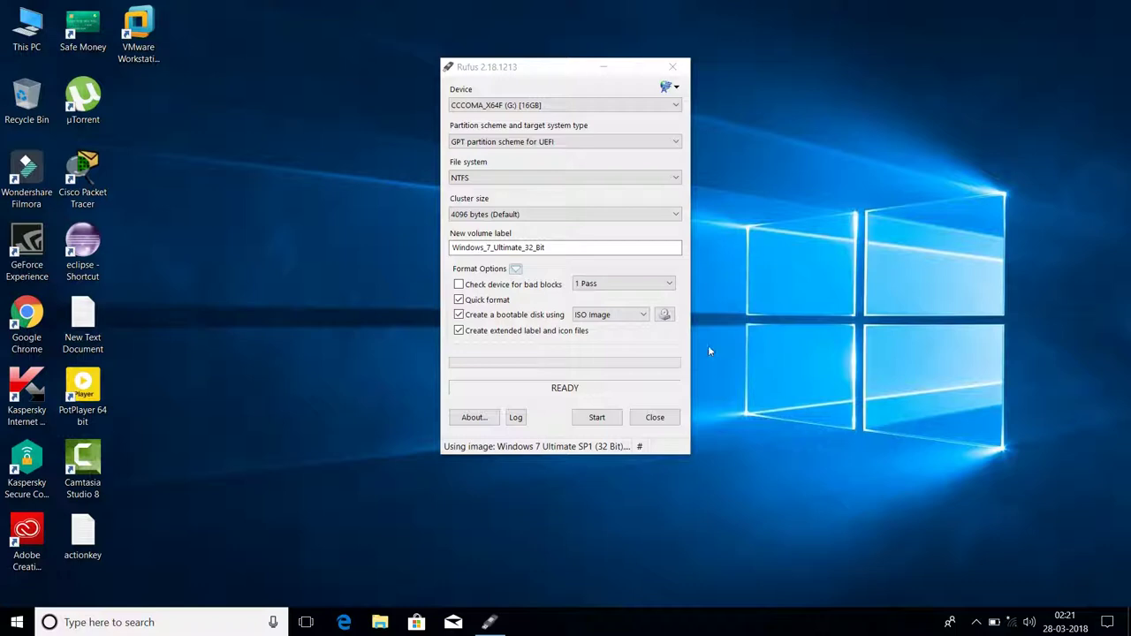
# - Close Rufus without starting the write and inspect the contents of the USB drive CCCOMA_X64F (G:)
pyautogui.click(667, 421)
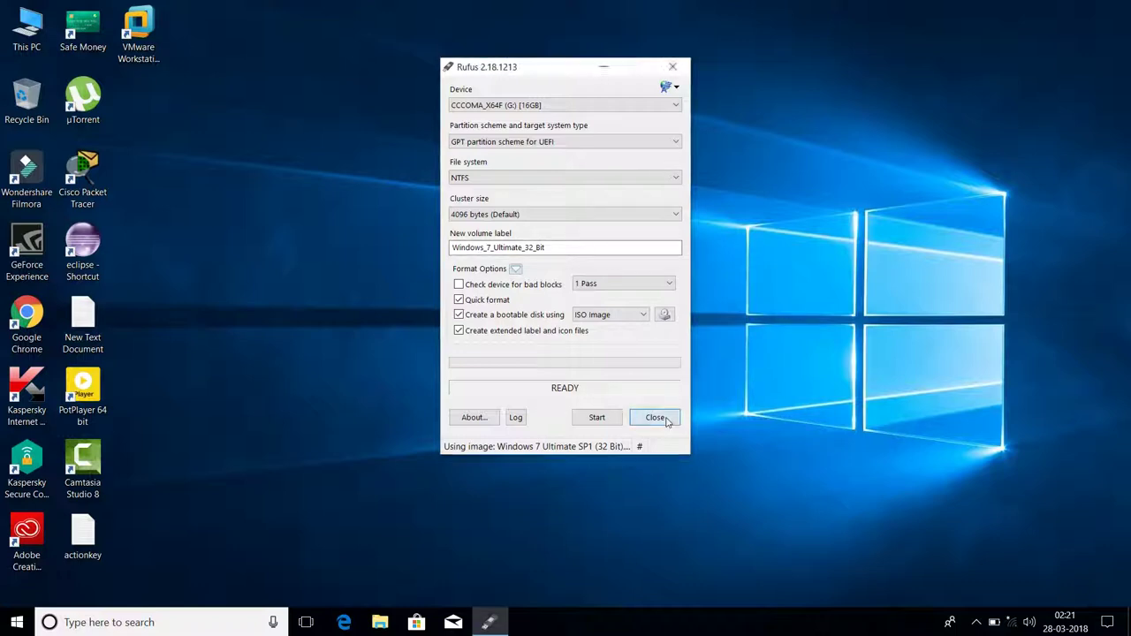
pyautogui.click(656, 418)
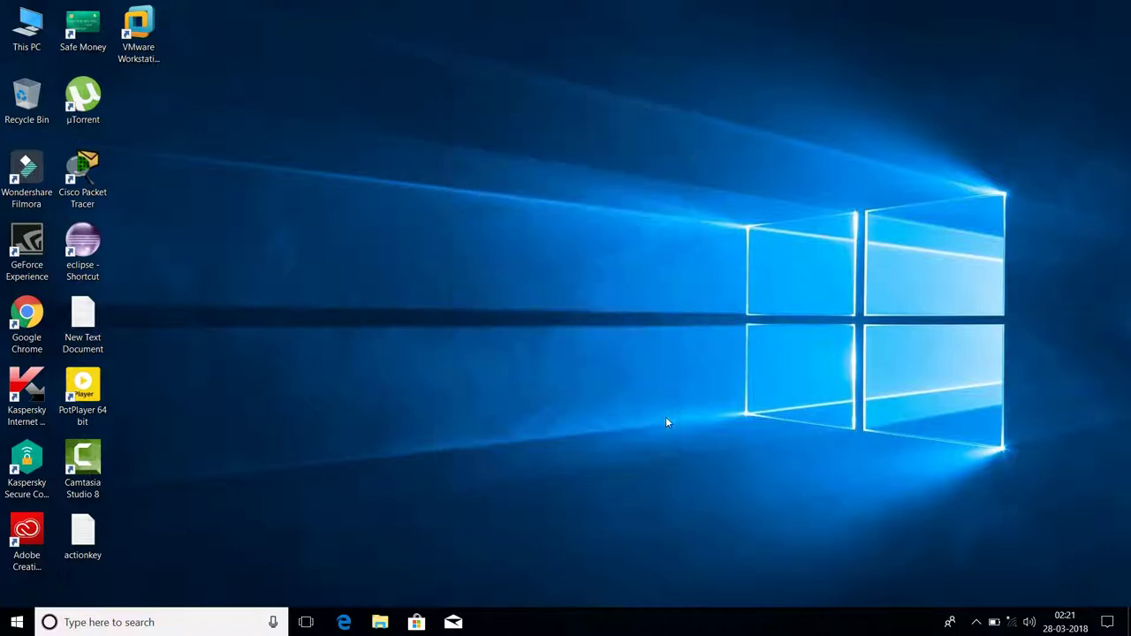
pyautogui.doubleClick(15, 26)
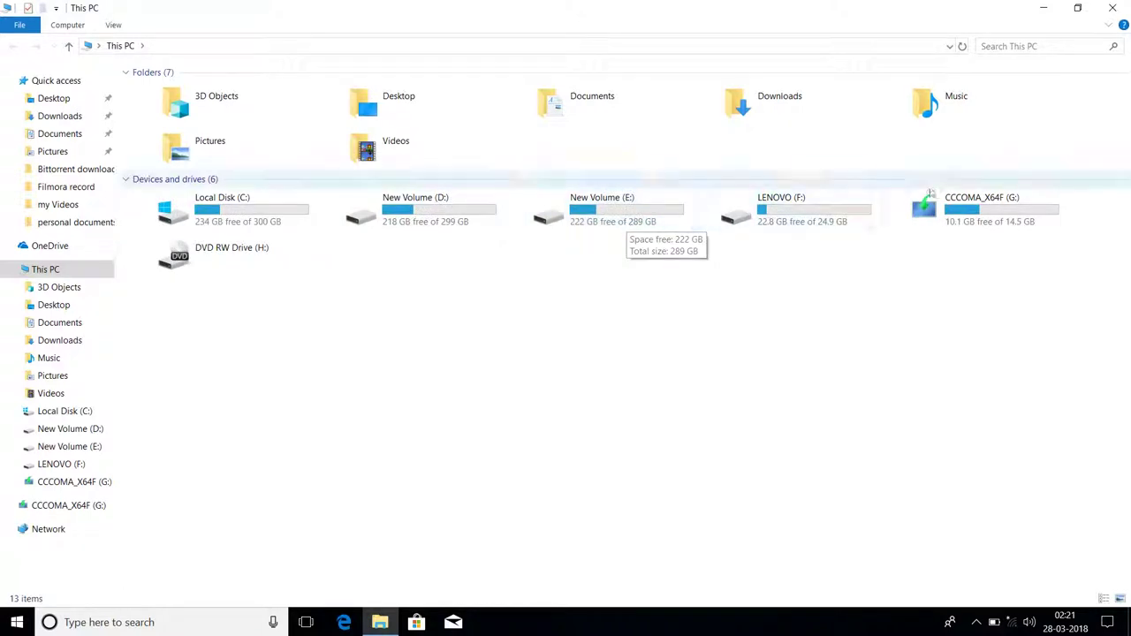
pyautogui.doubleClick(945, 212)
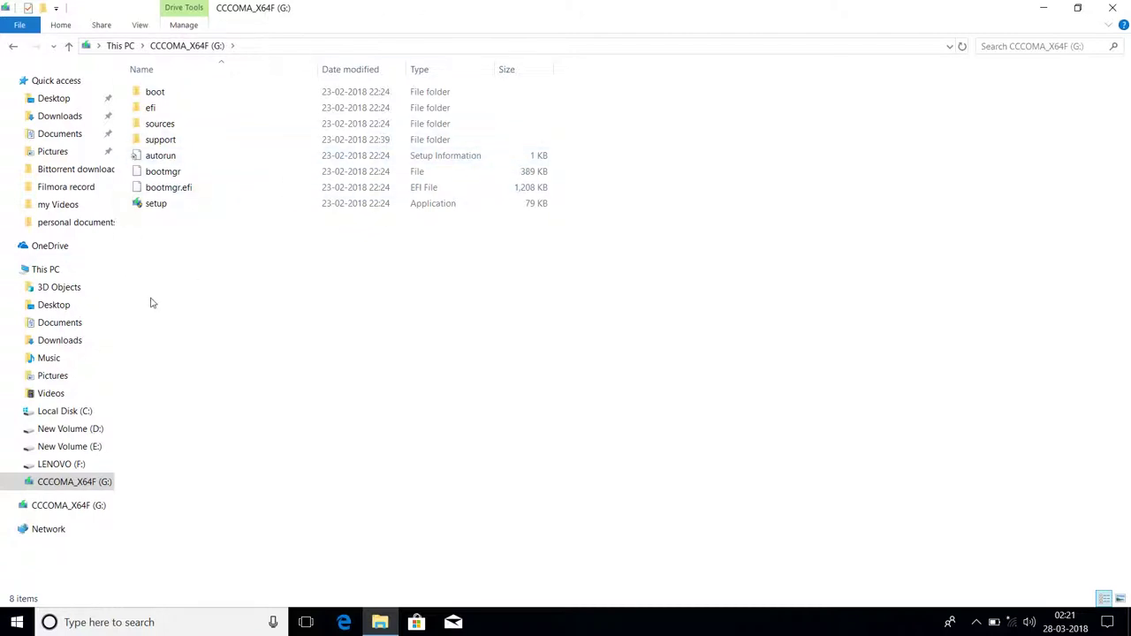
pyautogui.press('s')
pyautogui.click(1042, 7)
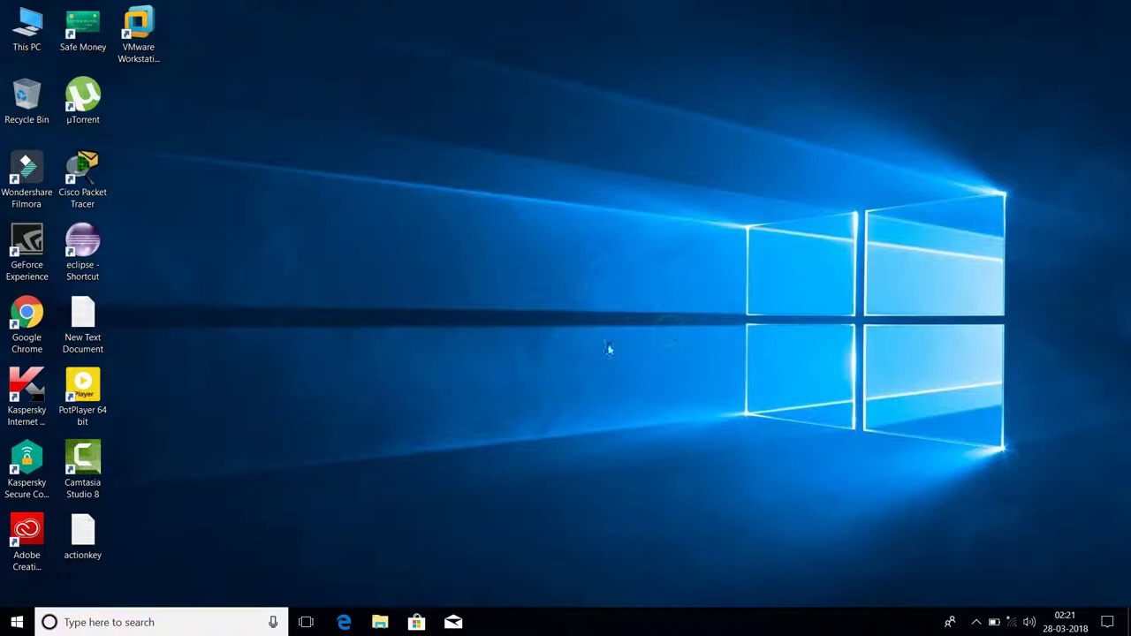